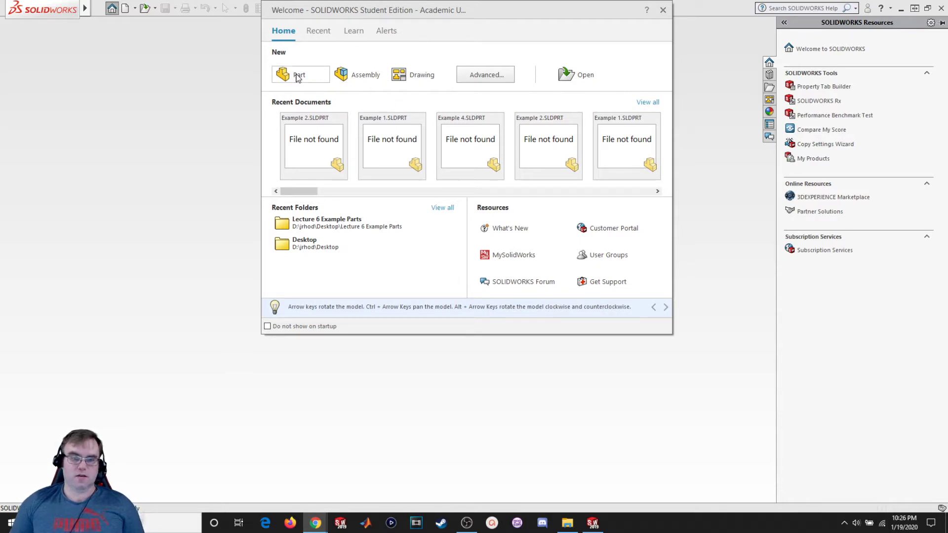
Create a new drawing on a B (ANSI) Landscape sheet, consulting the Example 1 reference PDF
{"action": "left_click", "coordinate": [419, 76]}
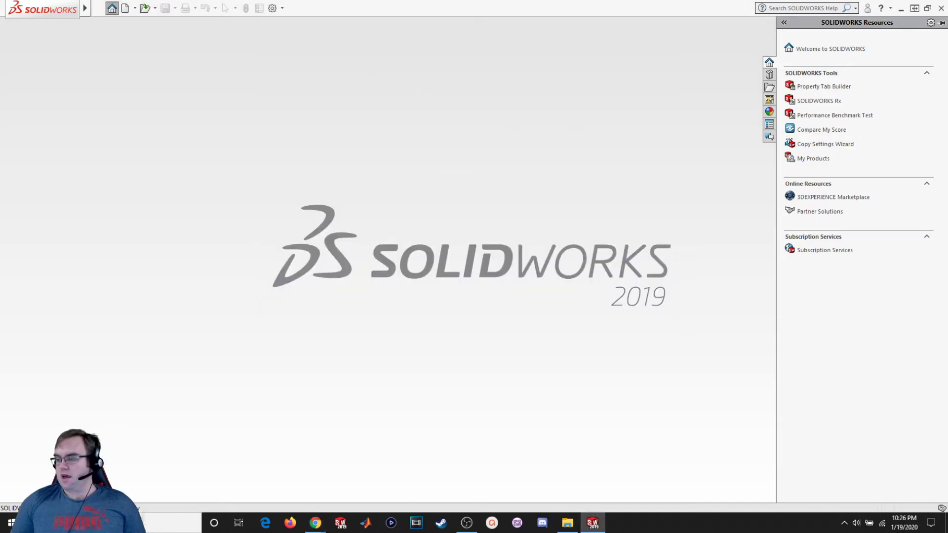
{"action": "key", "text": "alt+Tab"}
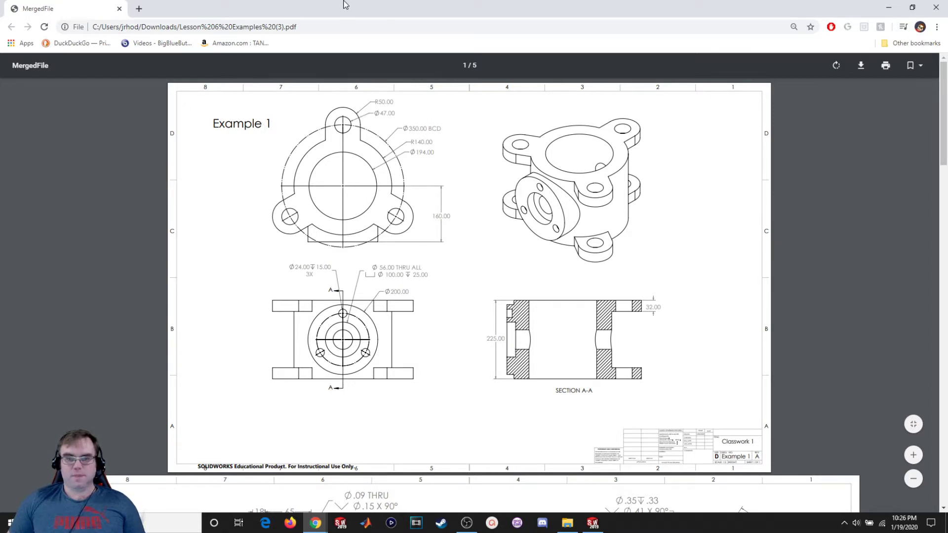
{"action": "left_click_drag", "start_coordinate": [329, 6], "coordinate": [947, 163]}
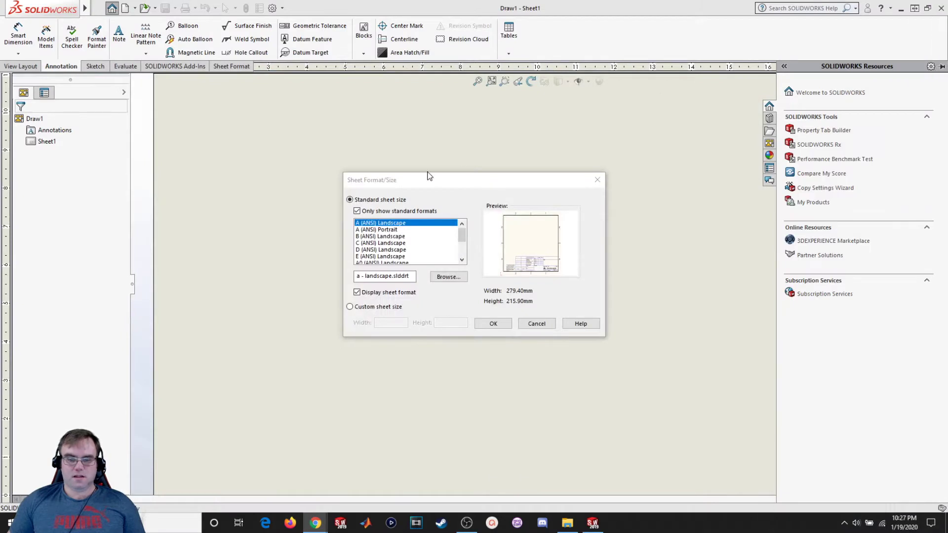
{"action": "left_click", "coordinate": [371, 237]}
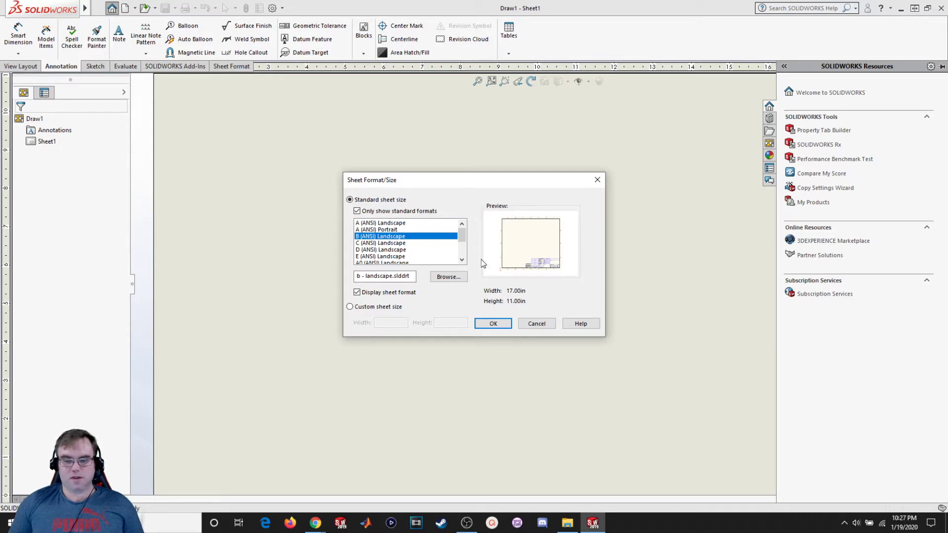
{"action": "key", "text": "alt+Tab"}
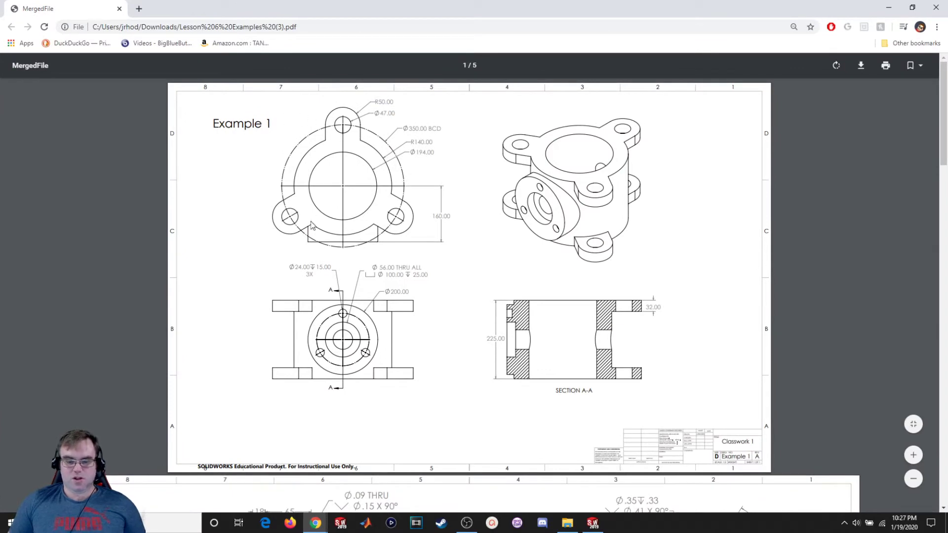
{"action": "key", "text": "alt+Tab"}
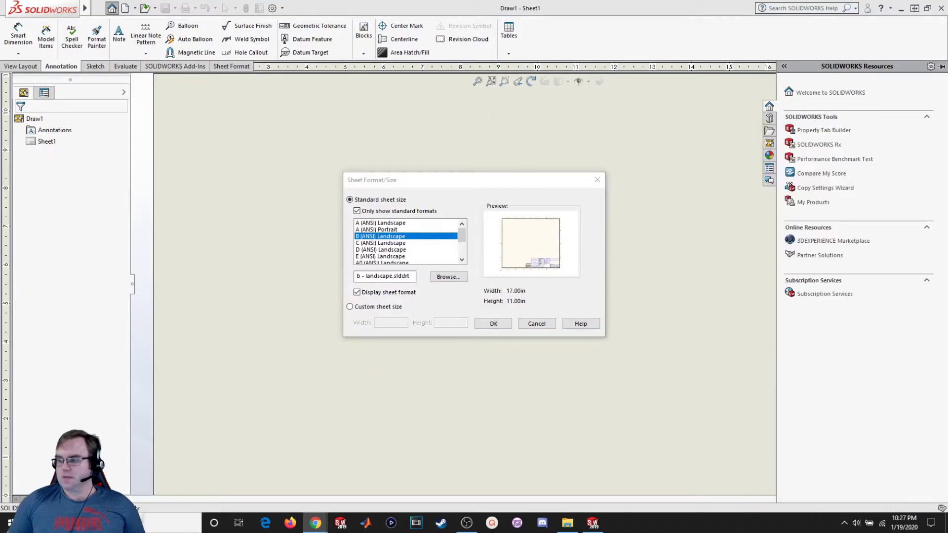
{"action": "left_click", "coordinate": [493, 322]}
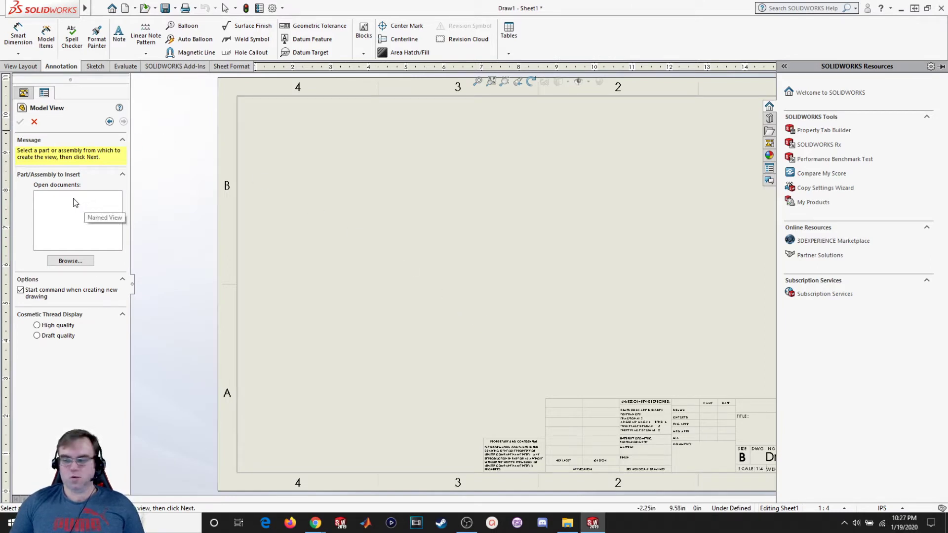
Load the Example 1 part from the Lecture 6 Example Parts folder and place its front view in the sheet's lower-left area
{"action": "left_click", "coordinate": [77, 266]}
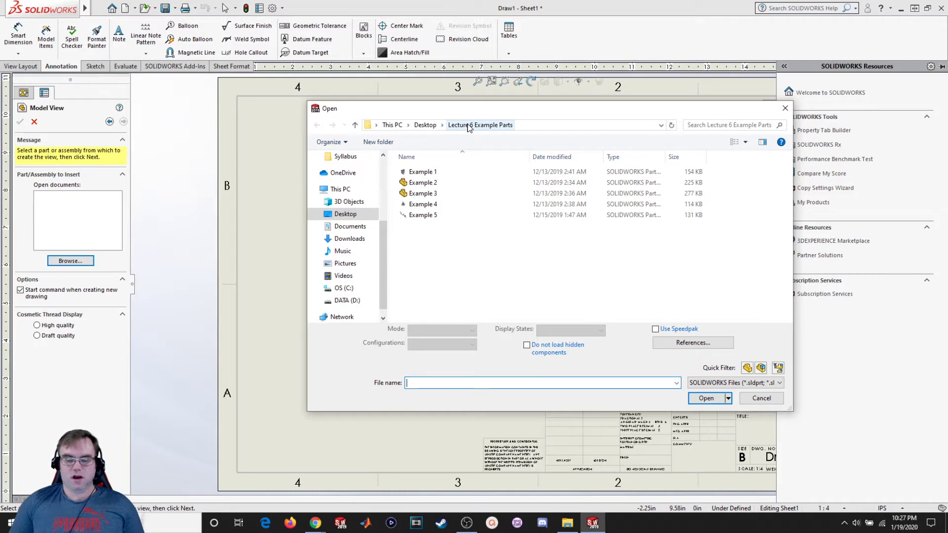
{"action": "double_click", "coordinate": [423, 172]}
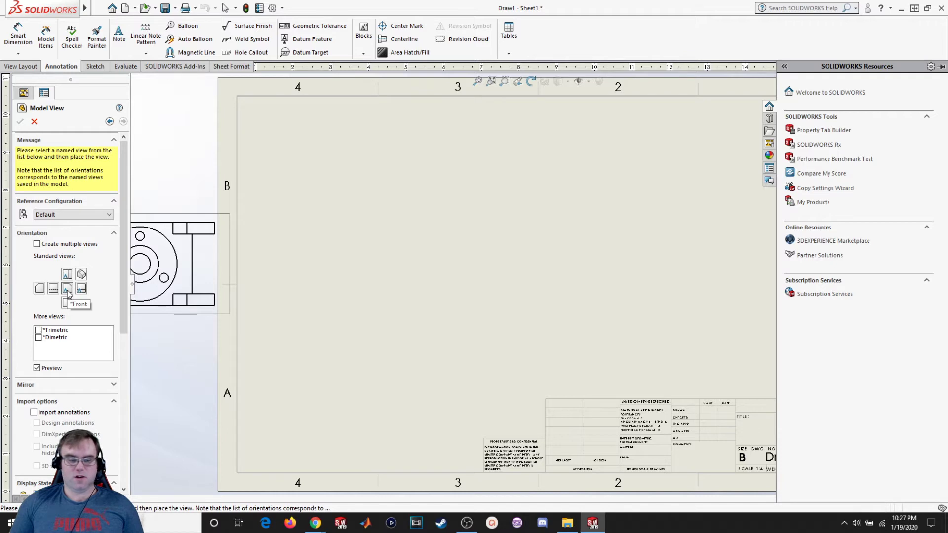
{"action": "left_click", "coordinate": [67, 274]}
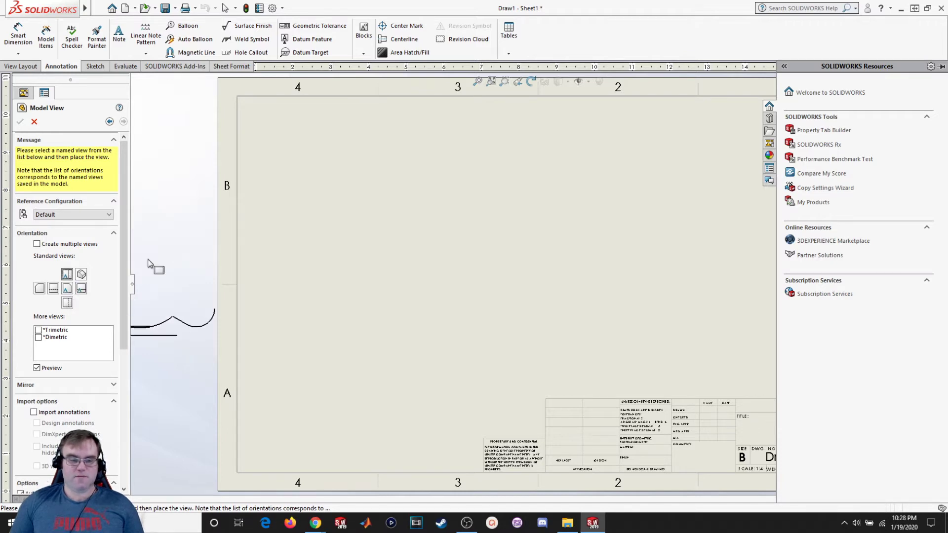
{"action": "left_click", "coordinate": [81, 289]}
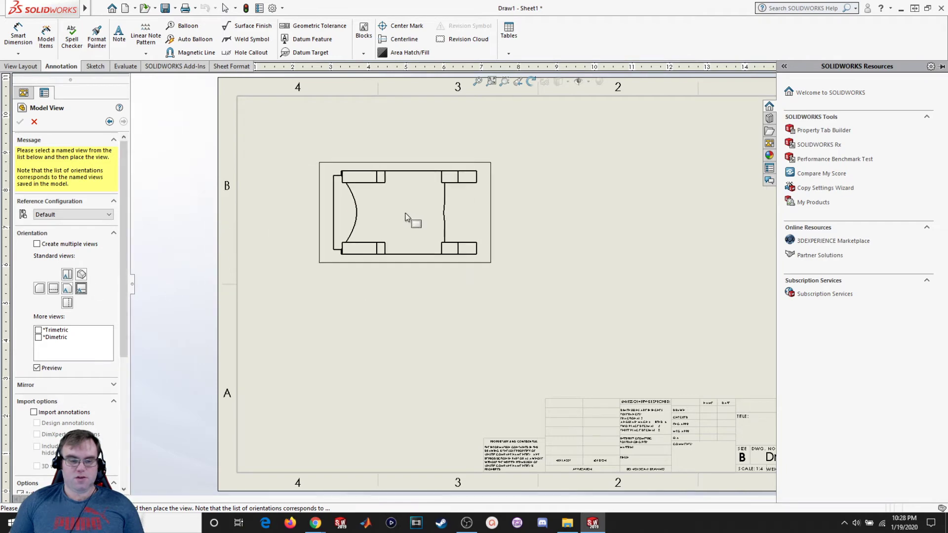
{"action": "left_click", "coordinate": [67, 290]}
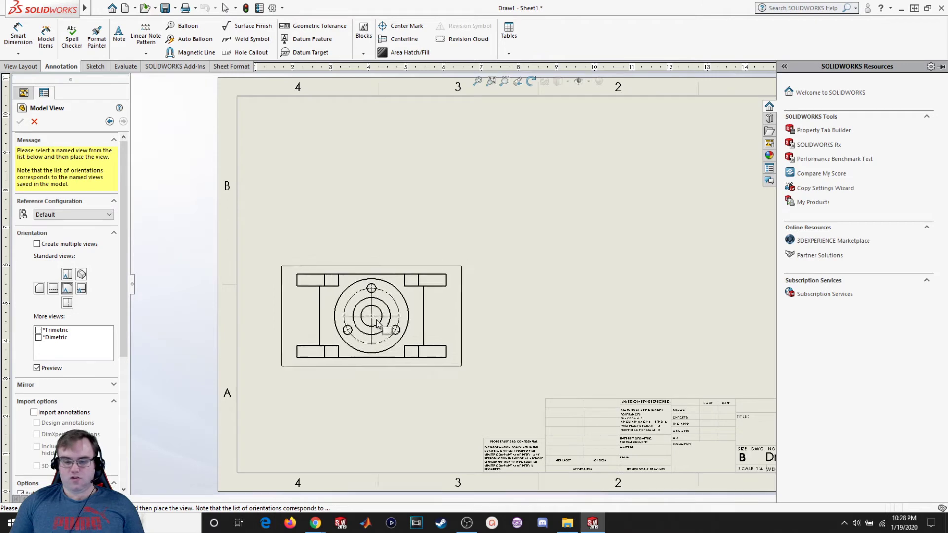
{"action": "left_click", "coordinate": [381, 320]}
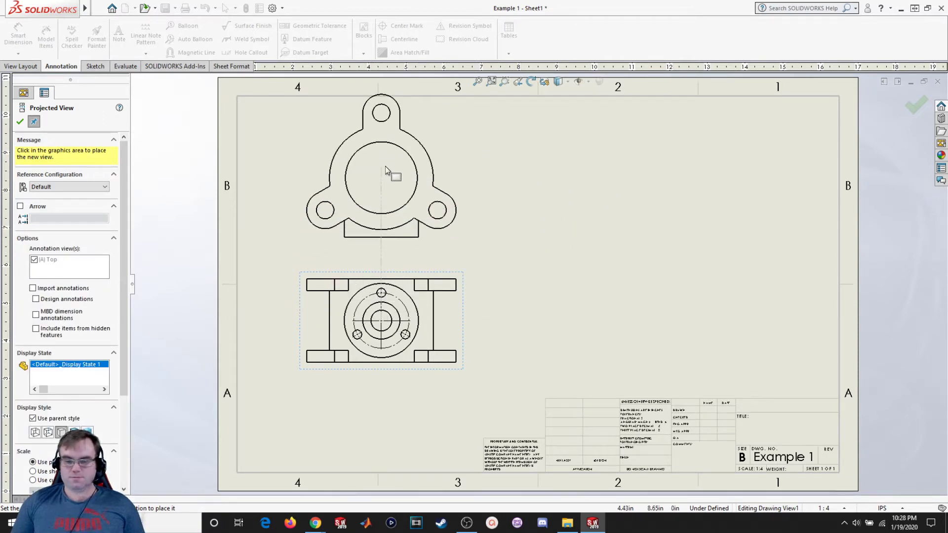
Place a projected top view above the front view and an isometric view diagonally up and right of it
{"action": "left_click", "coordinate": [386, 170]}
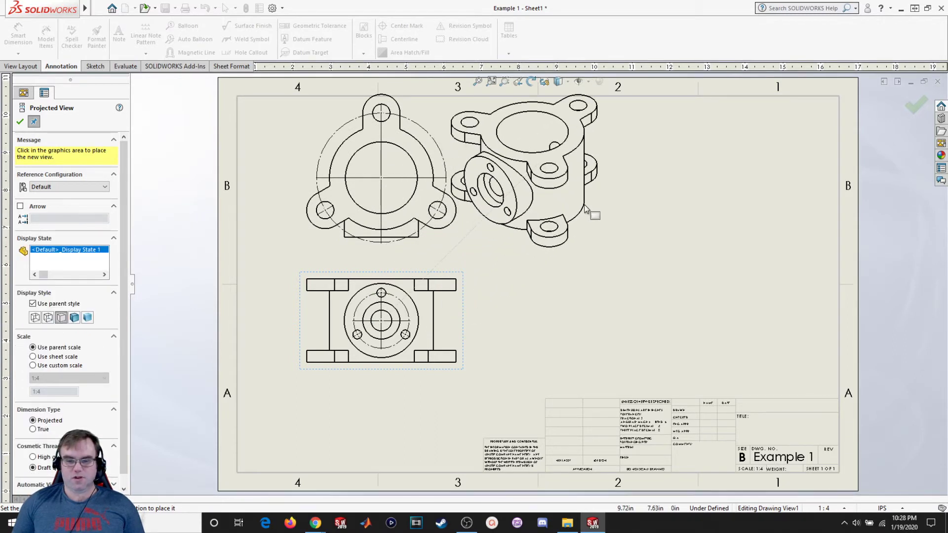
{"action": "left_click", "coordinate": [586, 208]}
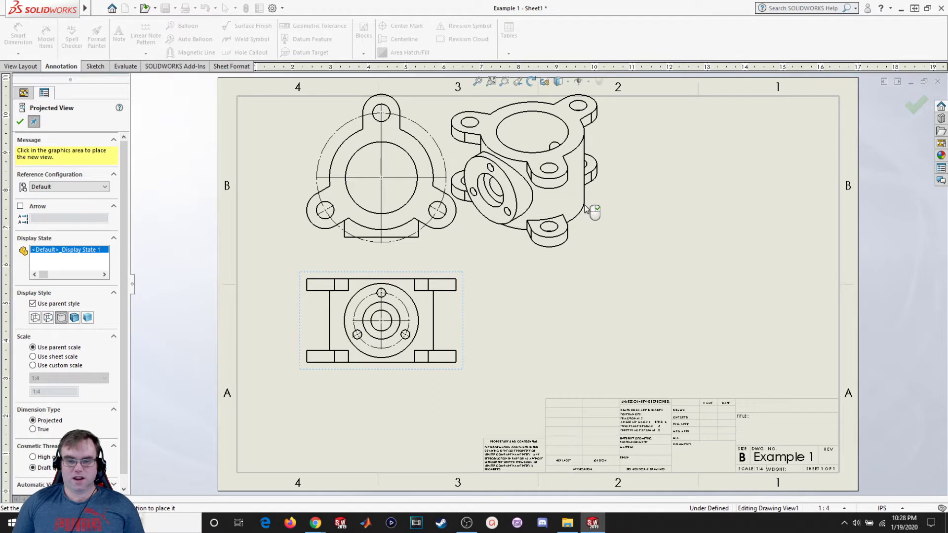
{"action": "left_click", "coordinate": [21, 121]}
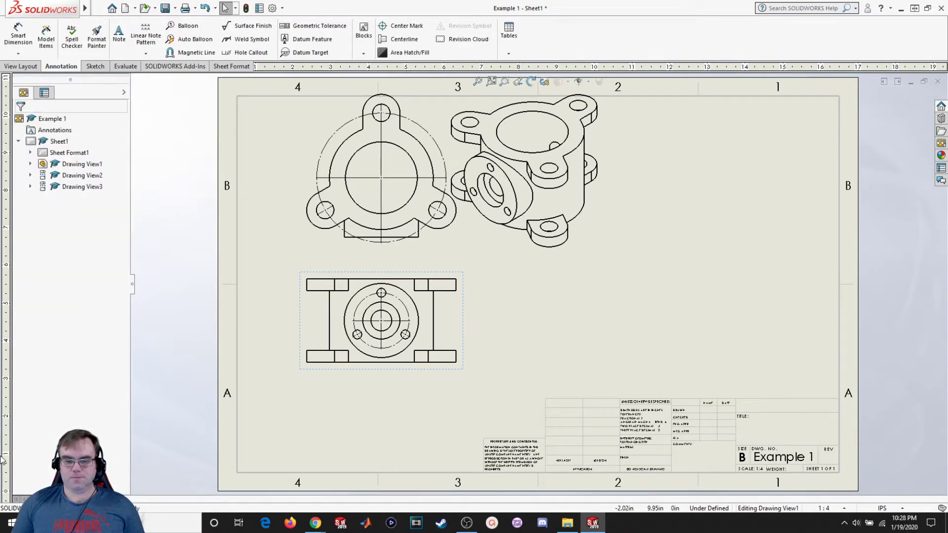
{"action": "left_click", "coordinate": [380, 411]}
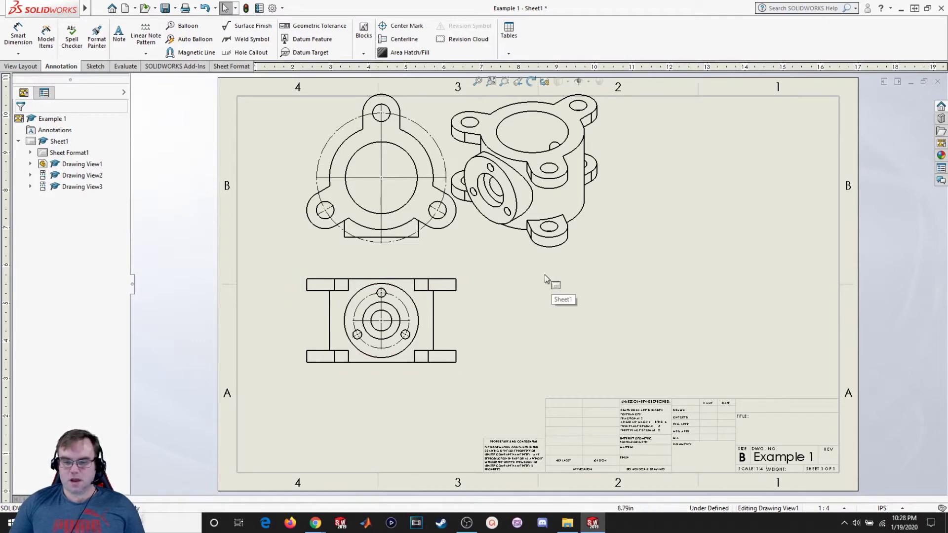
Move the isometric view to the sheet's upper right and shift the front and top views slightly down and right
{"action": "left_click", "coordinate": [528, 265]}
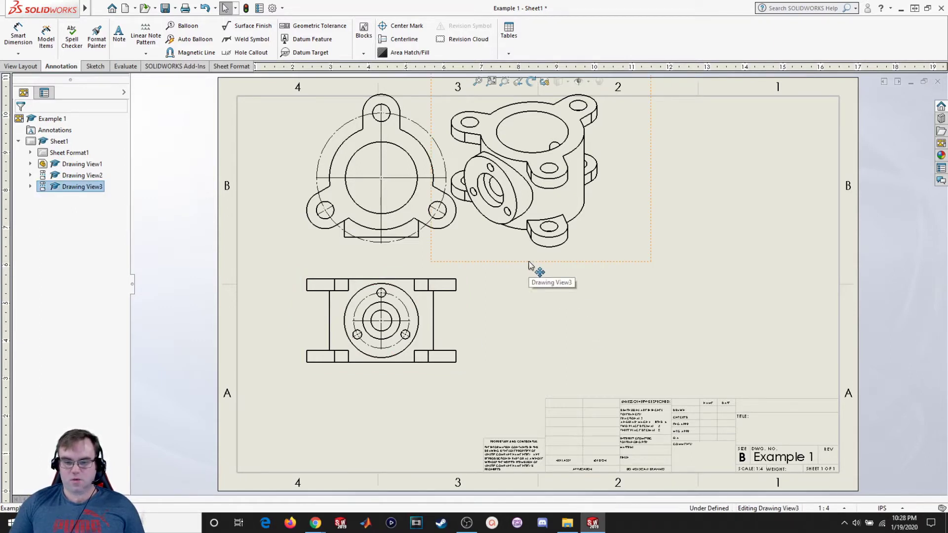
{"action": "mouse_move", "coordinate": [529, 265]}
{"action": "left_mouse_down"}
{"action": "mouse_move", "coordinate": [579, 277]}
{"action": "mouse_move", "coordinate": [673, 276]}
{"action": "left_mouse_up"}
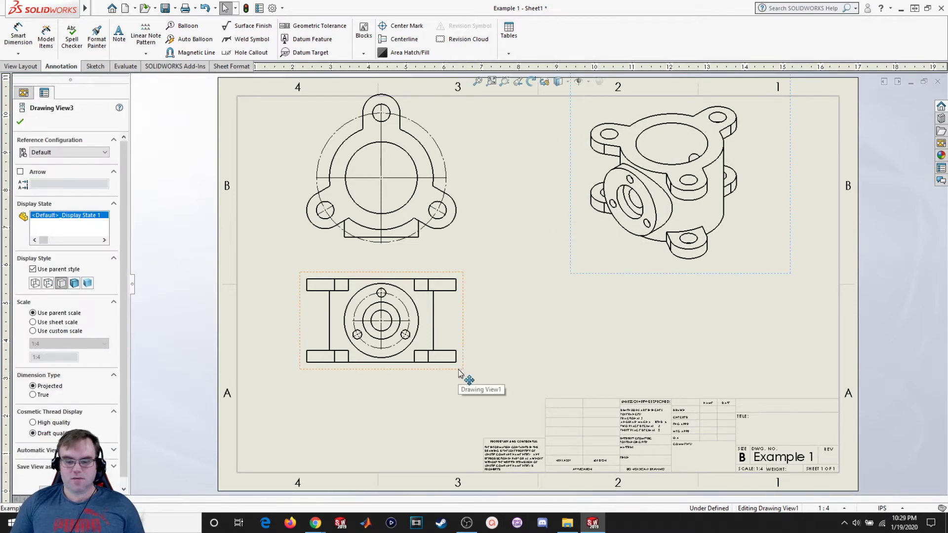
{"action": "mouse_move", "coordinate": [458, 375]}
{"action": "left_mouse_down"}
{"action": "mouse_move", "coordinate": [463, 409]}
{"action": "mouse_move", "coordinate": [454, 398]}
{"action": "mouse_move", "coordinate": [477, 403]}
{"action": "mouse_move", "coordinate": [460, 384]}
{"action": "mouse_move", "coordinate": [470, 391]}
{"action": "left_mouse_up"}
{"action": "left_click", "coordinate": [431, 246]}
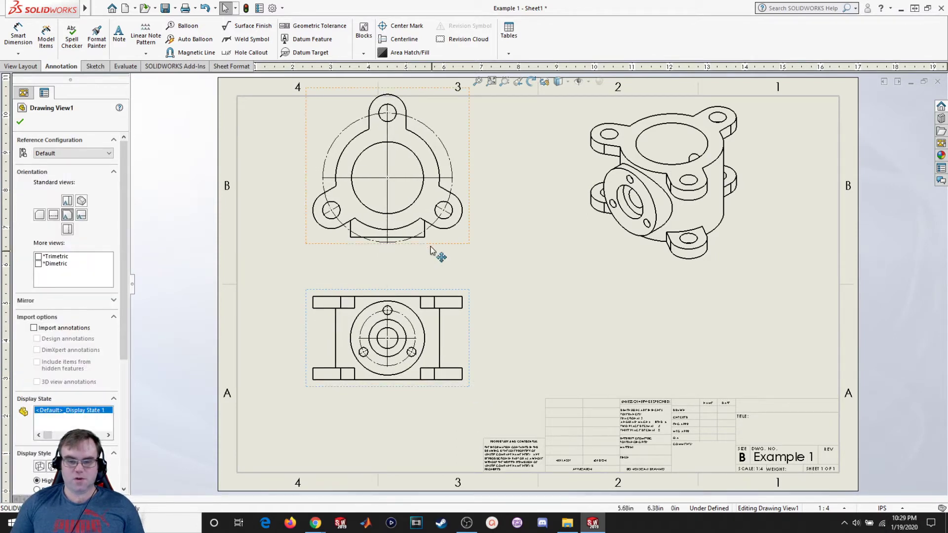
{"action": "mouse_move", "coordinate": [430, 247]}
{"action": "left_mouse_down"}
{"action": "mouse_move", "coordinate": [434, 271]}
{"action": "mouse_move", "coordinate": [435, 255]}
{"action": "left_mouse_up"}
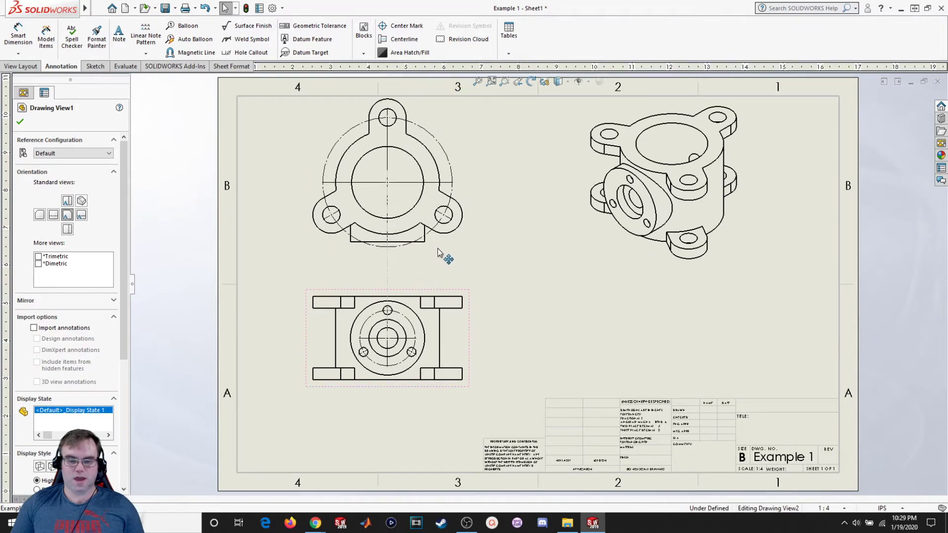
{"action": "left_click", "coordinate": [514, 312]}
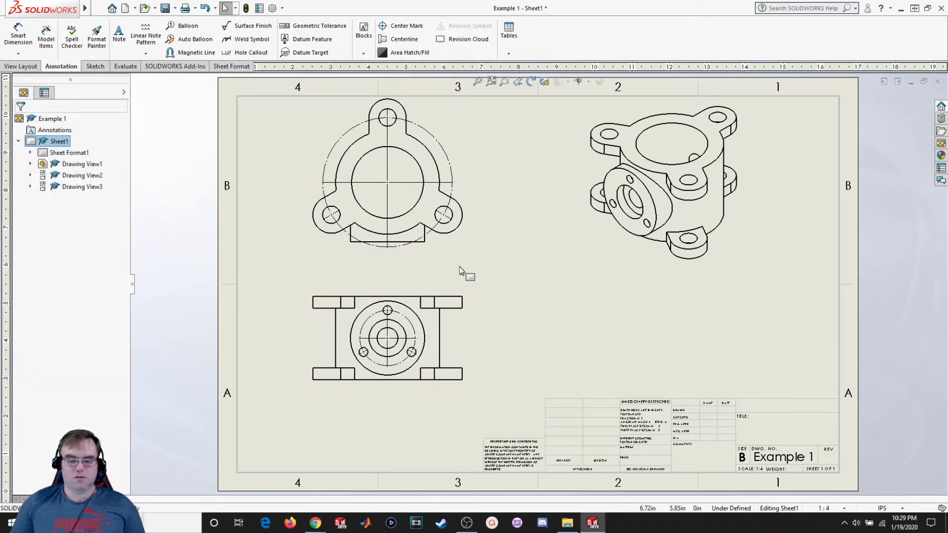
Look at the alignment options available for the top view
{"action": "left_click", "coordinate": [441, 254]}
{"action": "right_click", "coordinate": [442, 253]}
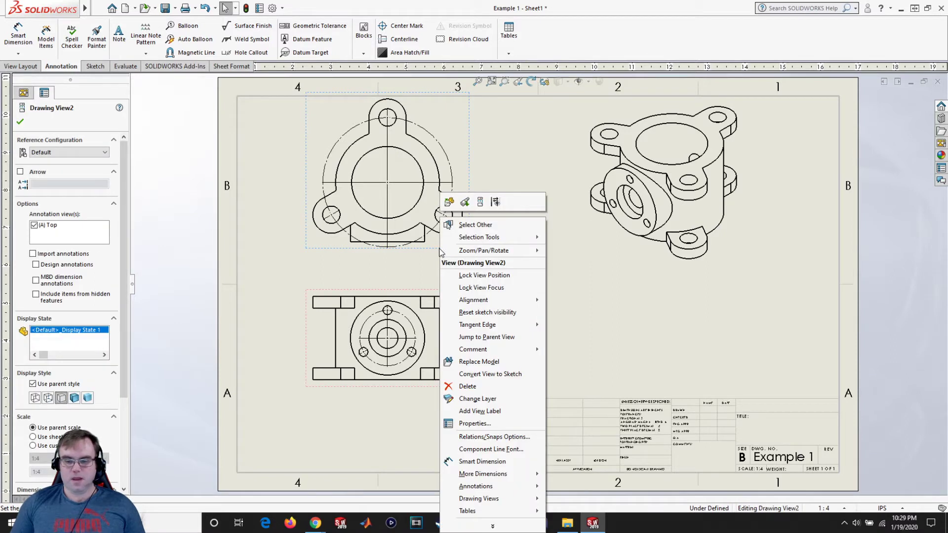
{"action": "mouse_move", "coordinate": [478, 302]}
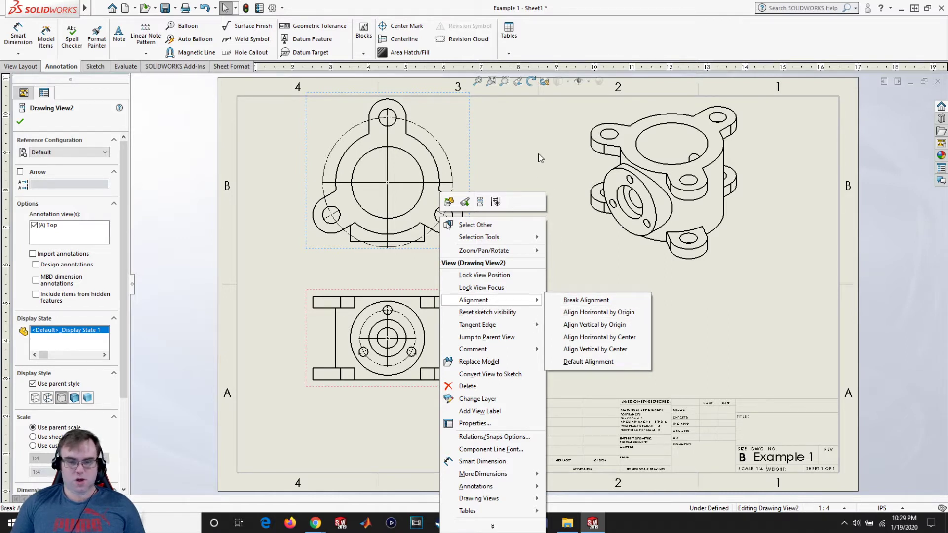
{"action": "key", "text": "Escape"}
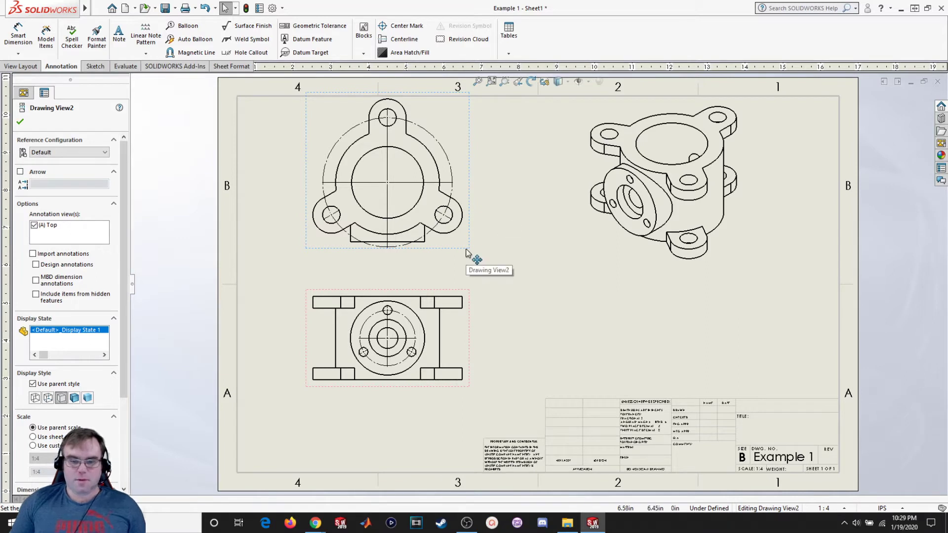
Move the top view down closer to the front view and shift the front view slightly lower
{"action": "left_click_drag", "start_coordinate": [467, 253], "coordinate": [467, 266]}
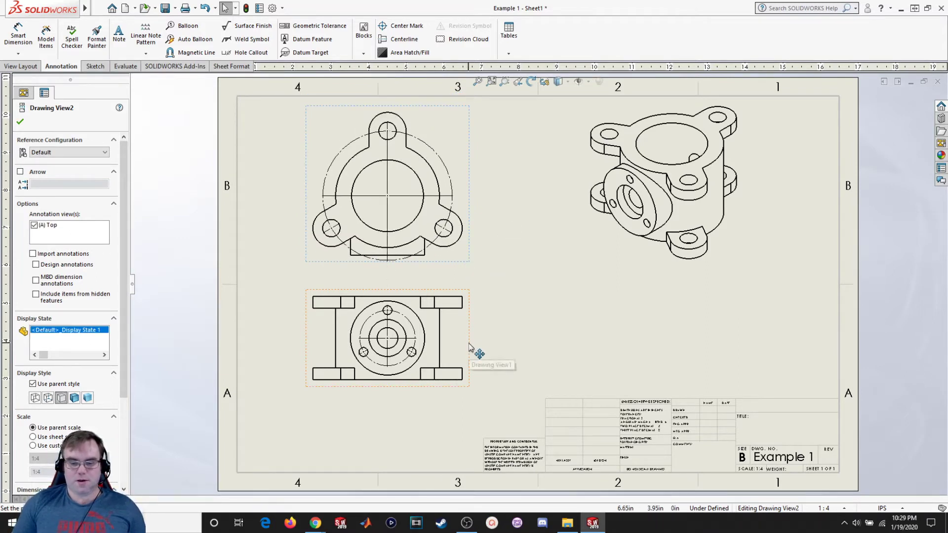
{"action": "left_click_drag", "start_coordinate": [468, 347], "coordinate": [470, 353]}
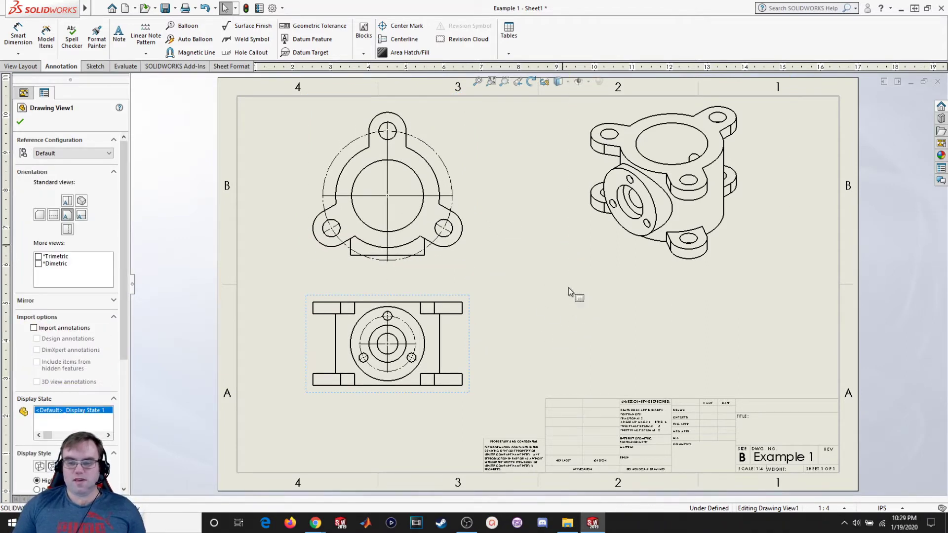
Switch the front view to a custom scale of 1:8
{"action": "left_click", "coordinate": [469, 346]}
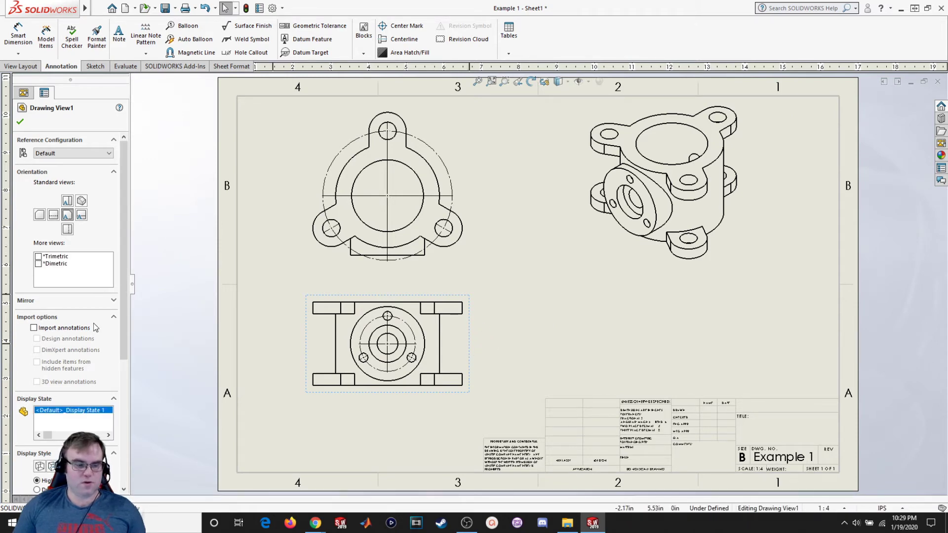
{"action": "scroll", "coordinate": [70, 345], "scroll_direction": "down", "scroll_amount": 5}
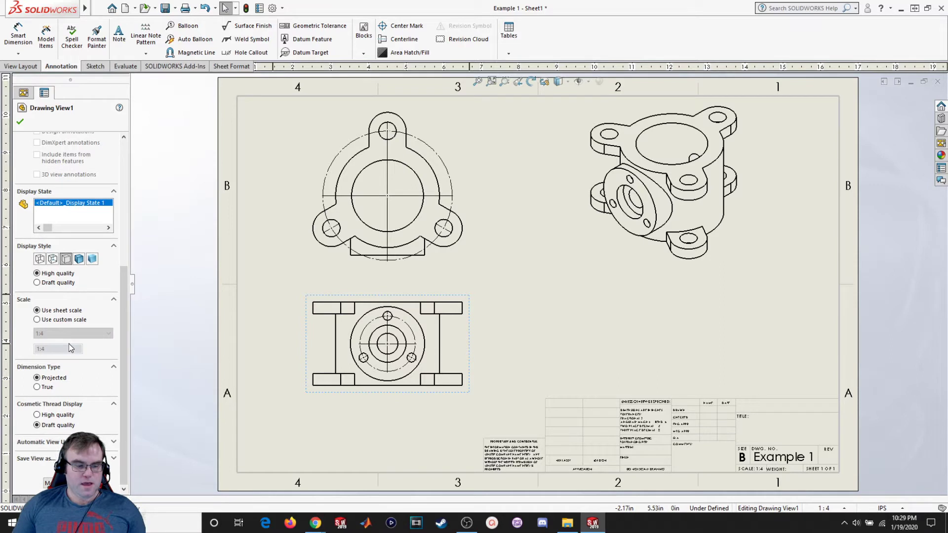
{"action": "left_click", "coordinate": [36, 320]}
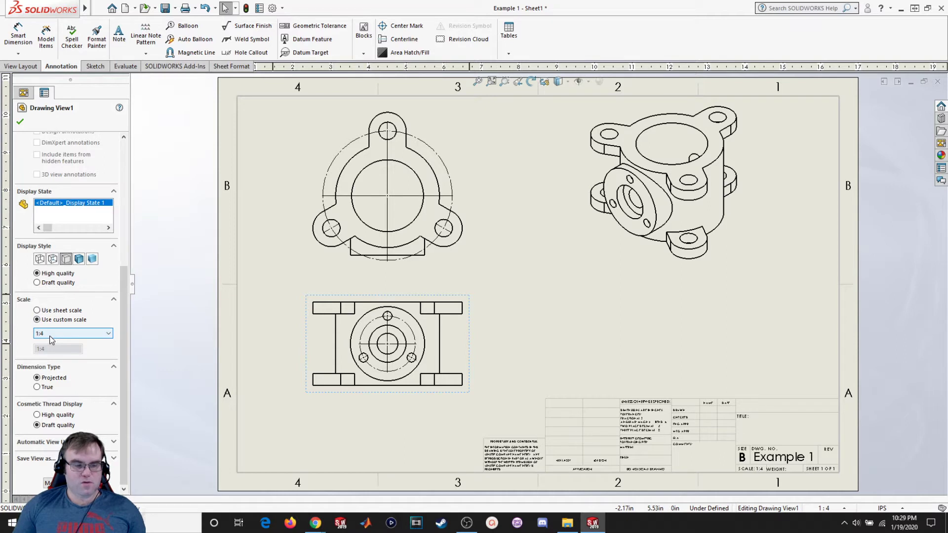
{"action": "left_click", "coordinate": [50, 336]}
{"action": "left_click", "coordinate": [45, 372]}
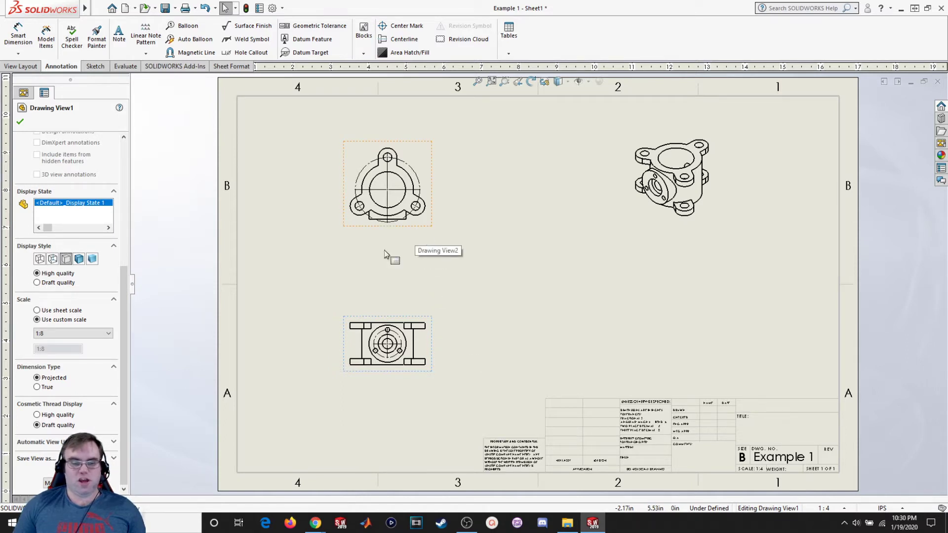
Set the front view's custom scale to 1:4 and move the view farther right on the sheet
{"action": "left_click", "coordinate": [72, 332]}
{"action": "left_click", "coordinate": [49, 364]}
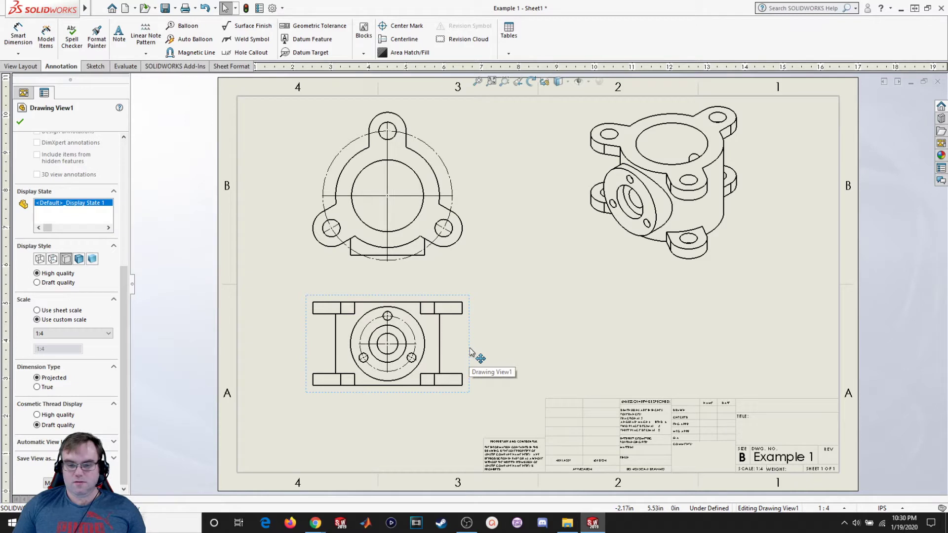
{"action": "left_click_drag", "start_coordinate": [469, 351], "coordinate": [503, 358]}
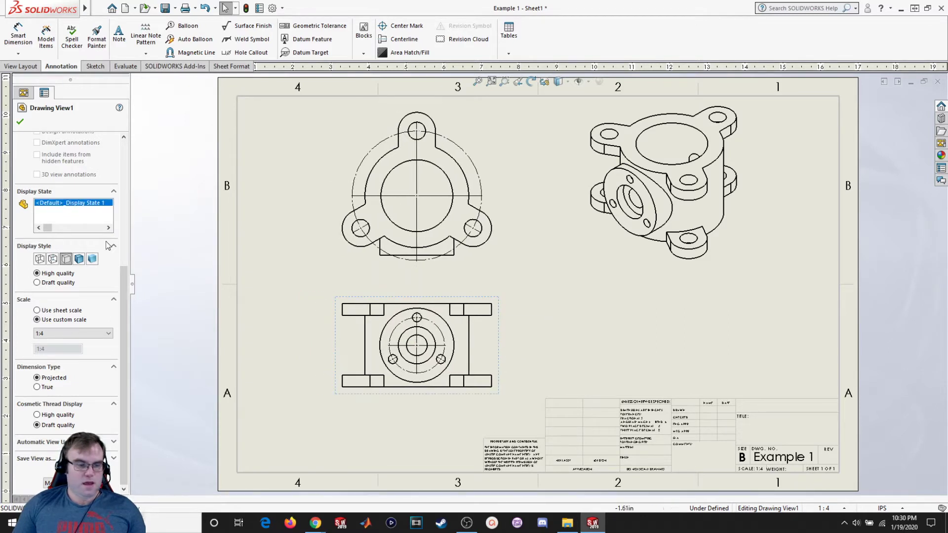
Try Hidden Lines Visible on the front view and restore Hidden Lines Removed
{"action": "left_click", "coordinate": [52, 259]}
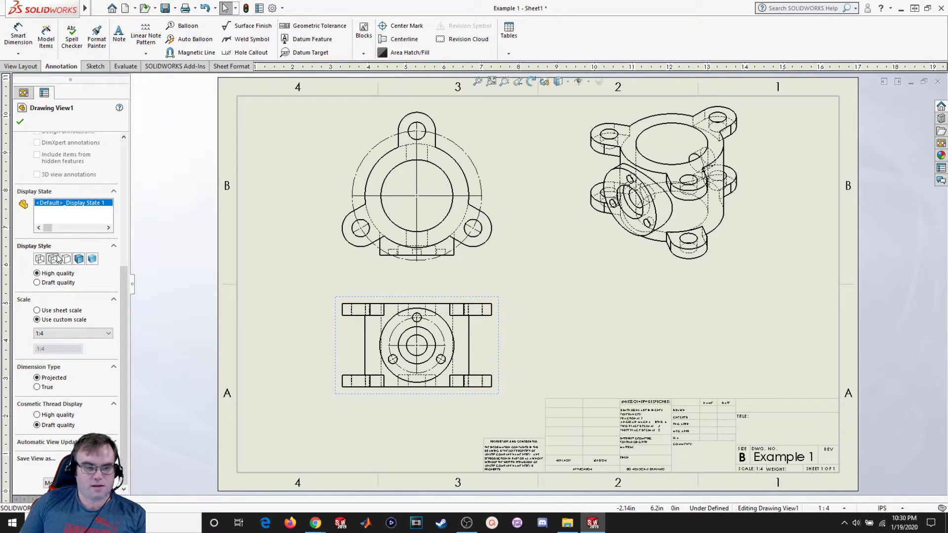
{"action": "left_click", "coordinate": [67, 259]}
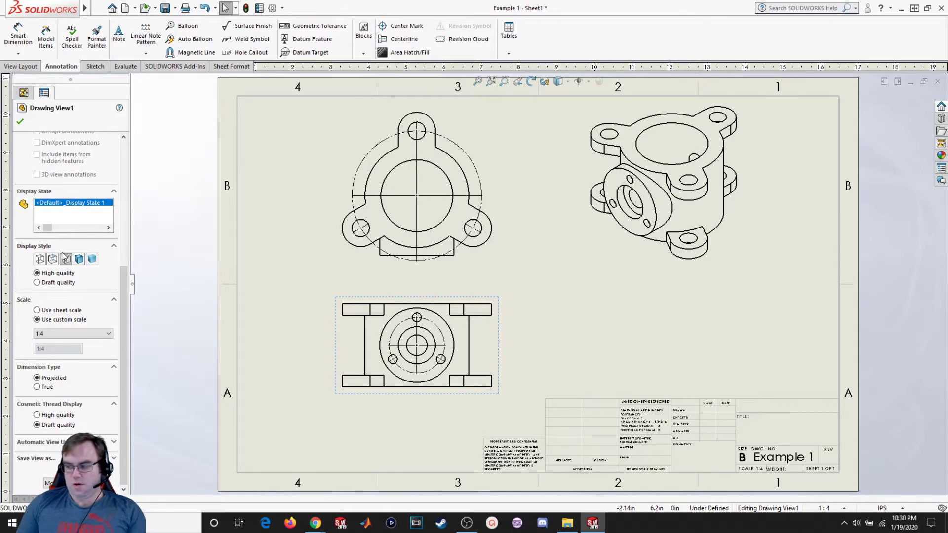
Try displaying hidden lines on the front view once more, return it to Hidden Lines Removed and close its properties
{"action": "left_click", "coordinate": [53, 259]}
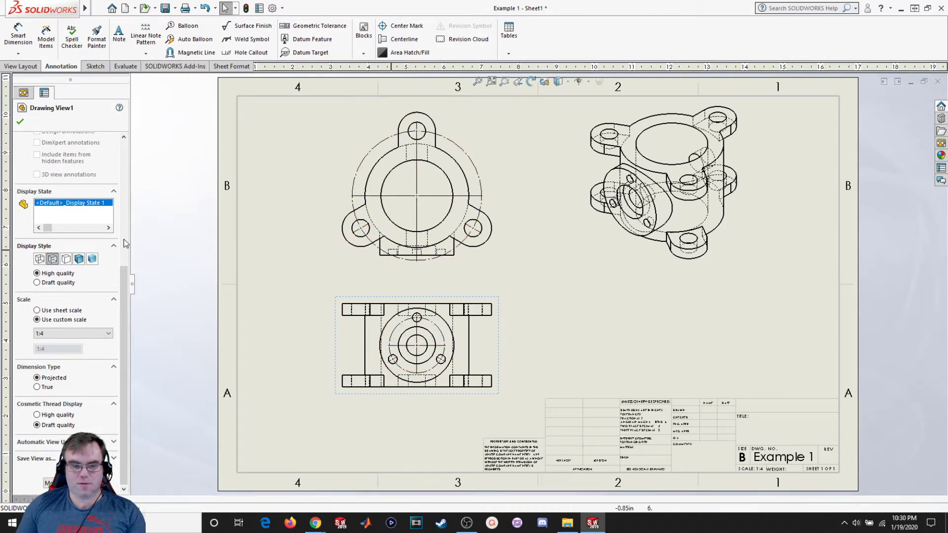
{"action": "left_click", "coordinate": [65, 261]}
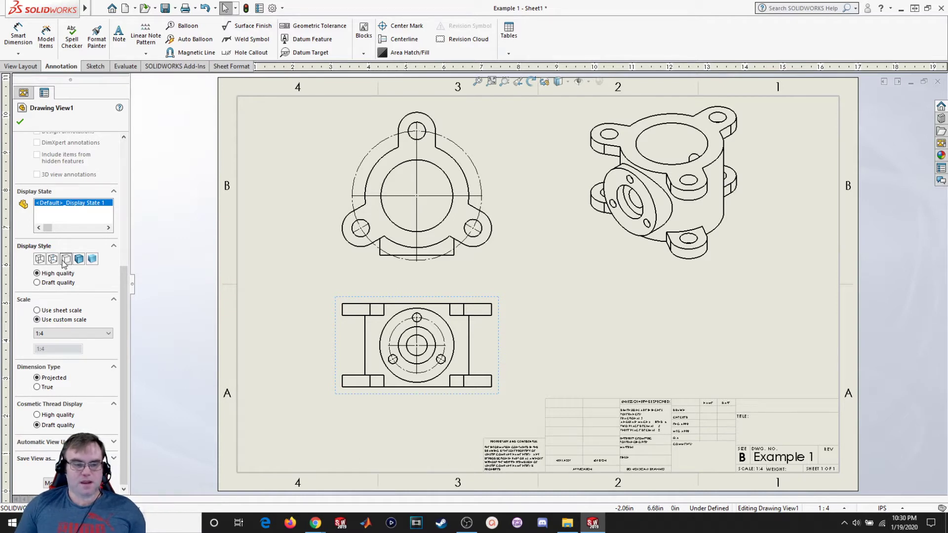
{"action": "left_click", "coordinate": [20, 123]}
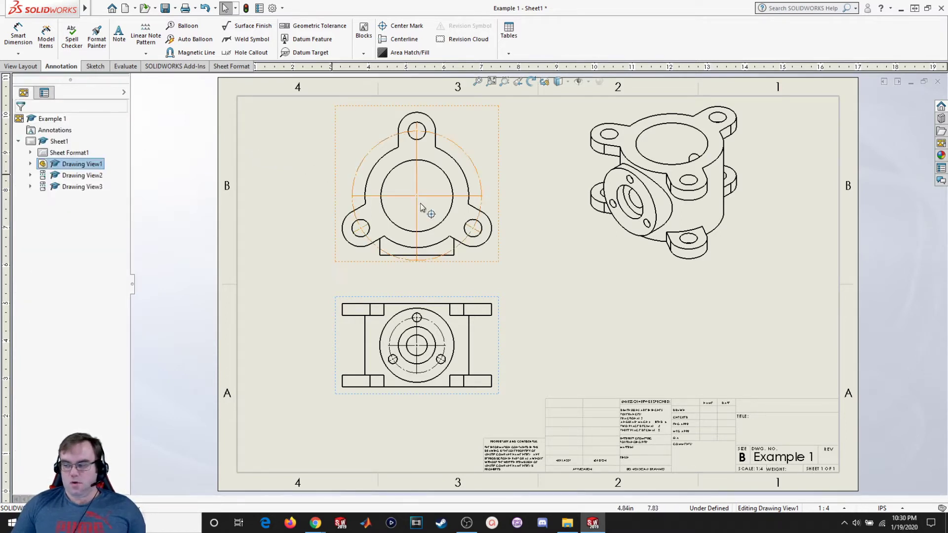
Move the top view slightly upward, away from the front view
{"action": "left_click_drag", "start_coordinate": [501, 243], "coordinate": [497, 242]}
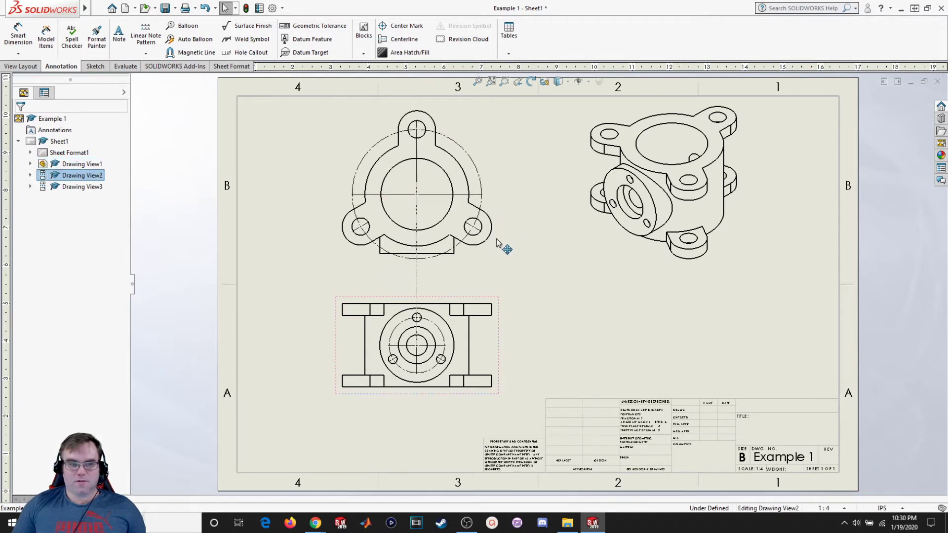
{"action": "left_click", "coordinate": [497, 242]}
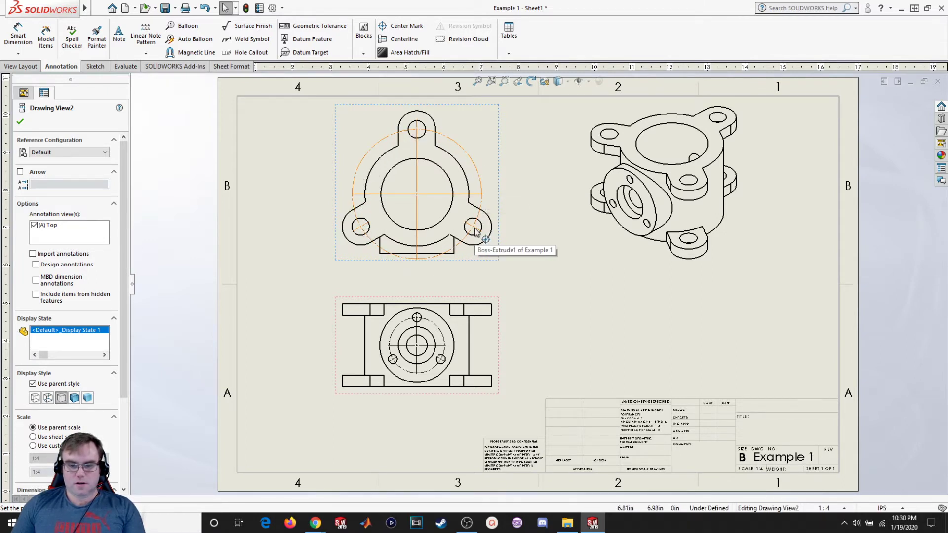
Delete the center marks and bolt circles from the top and front views, leaving the mark on the front view's lower-right hole
{"action": "key", "text": "Escape"}
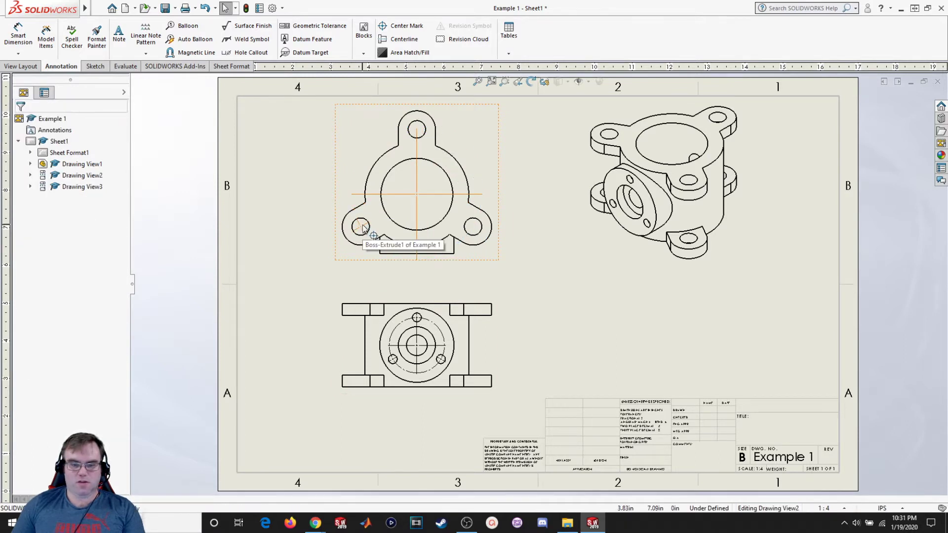
{"action": "key", "text": "s"}
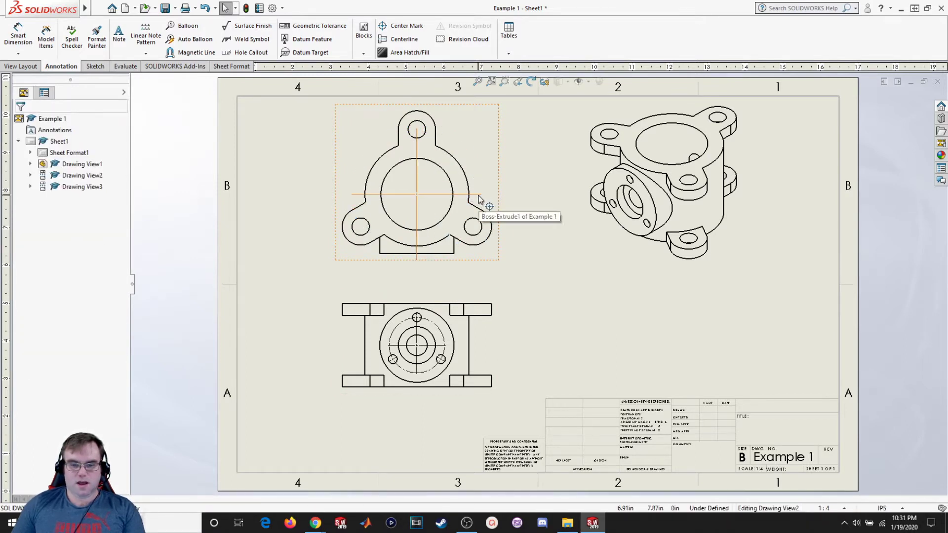
{"action": "left_click", "coordinate": [486, 207]}
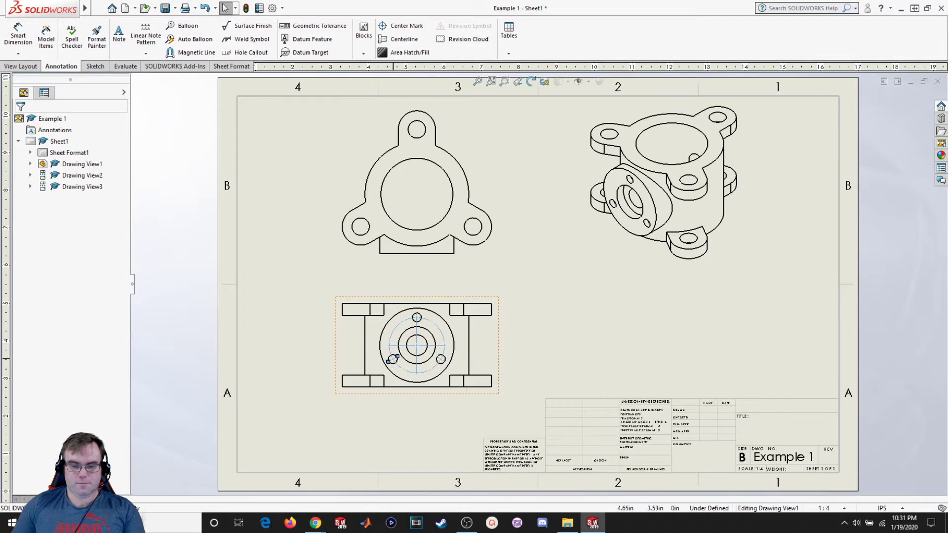
{"action": "left_click", "coordinate": [417, 319]}
{"action": "key", "text": "Escape"}
{"action": "left_click", "coordinate": [423, 349]}
{"action": "key", "text": "Escape"}
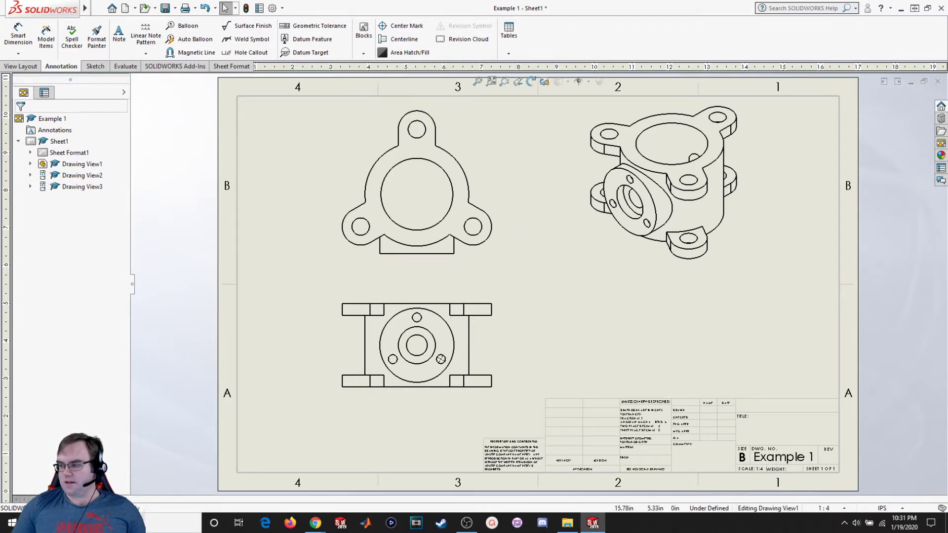
Switch to the reference PDF in the browser, check the annotations on the Example 1 sheet and return to the SOLIDWORKS drawing
{"action": "key", "text": "alt+Tab"}
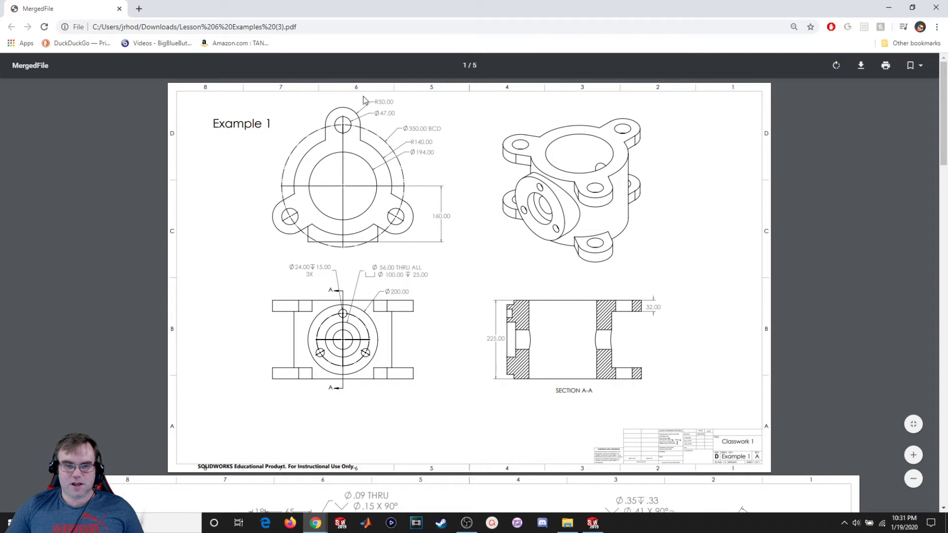
{"action": "key", "text": "super+Down"}
{"action": "key", "text": "super+Down"}
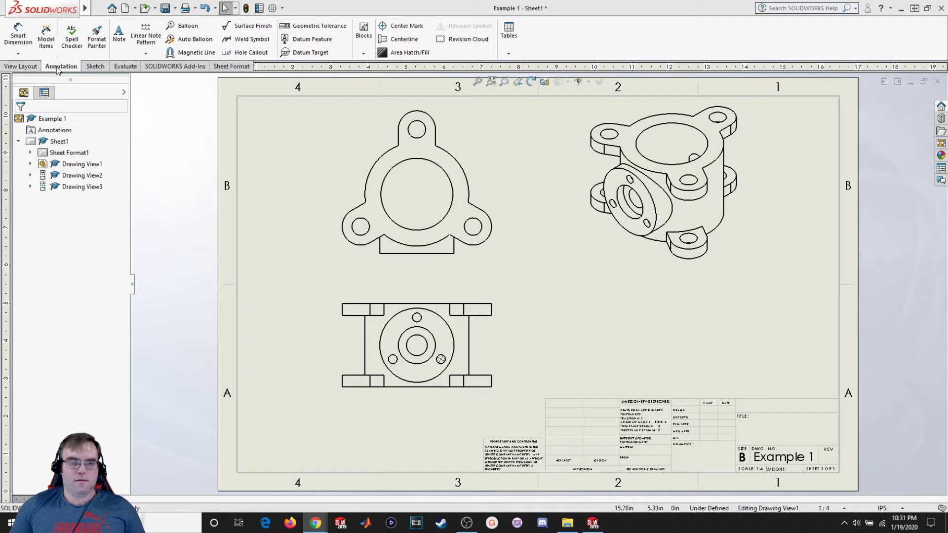
{"action": "left_click", "coordinate": [21, 67]}
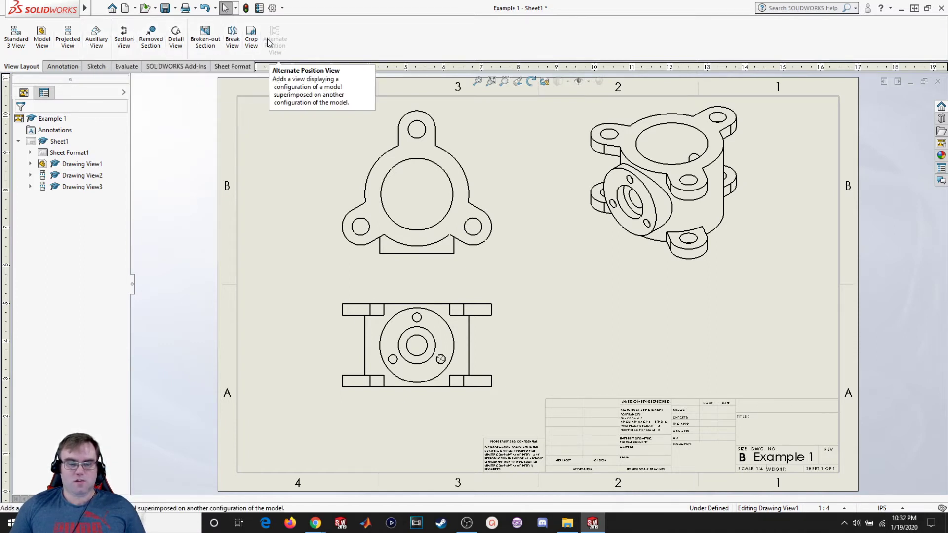
{"action": "left_click", "coordinate": [62, 67]}
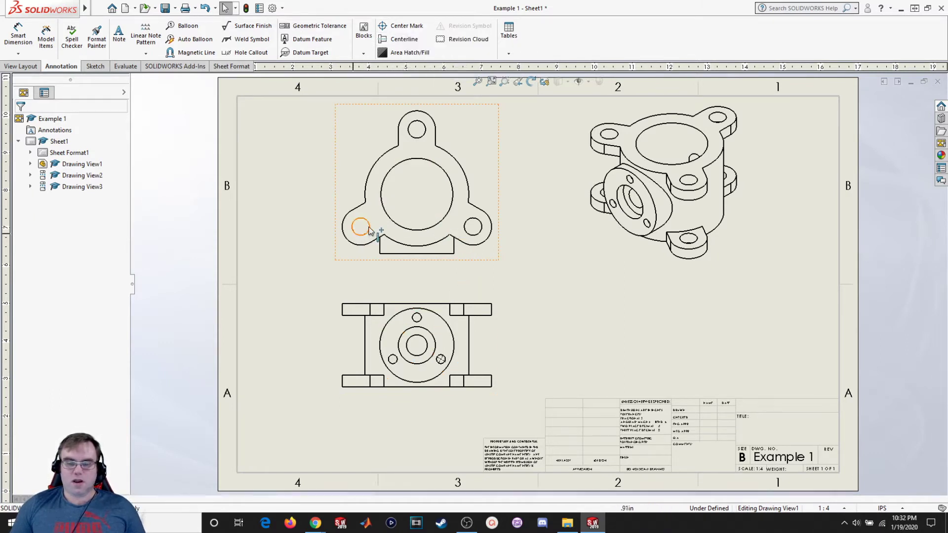
Add single center marks to the large central bore and the three lug holes in the top view
{"action": "left_click", "coordinate": [414, 32]}
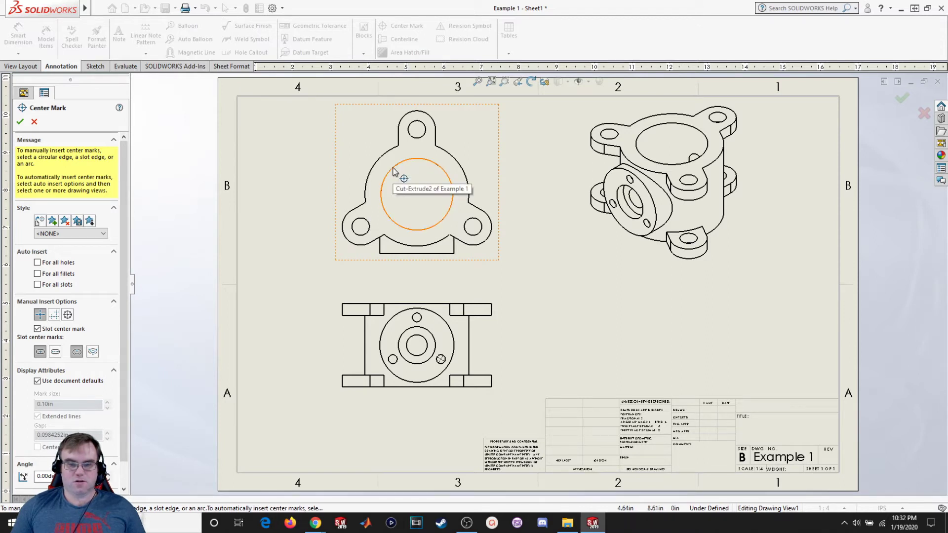
{"action": "left_click", "coordinate": [394, 171]}
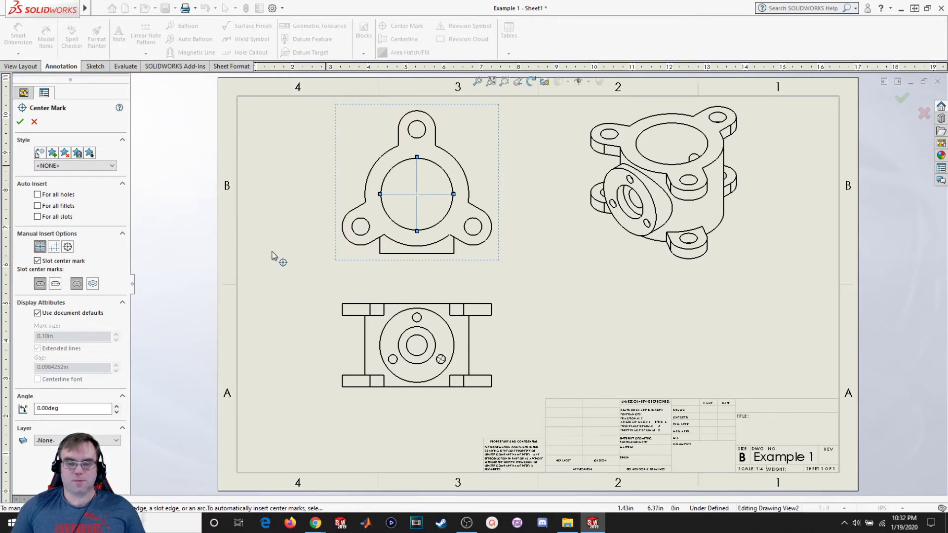
{"action": "left_click", "coordinate": [370, 228]}
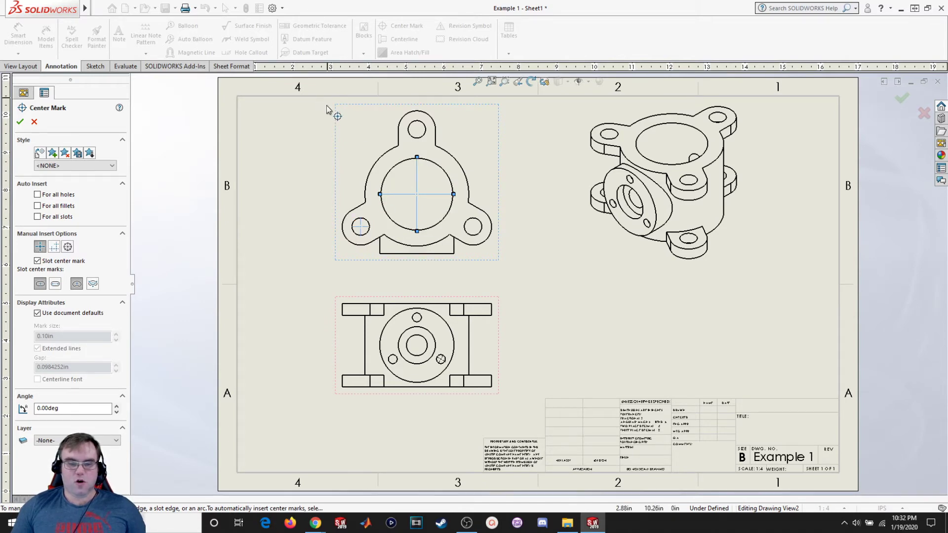
{"action": "left_click", "coordinate": [423, 140]}
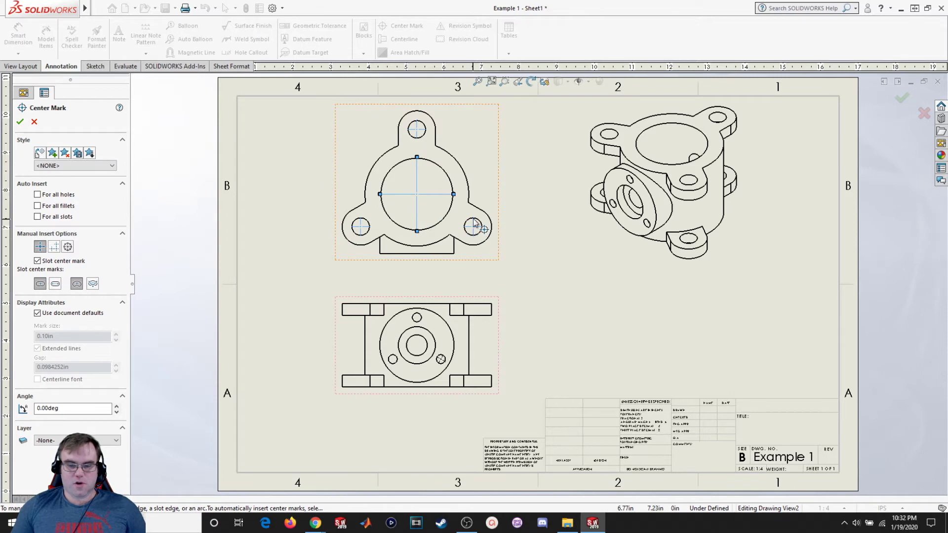
{"action": "left_click", "coordinate": [19, 121]}
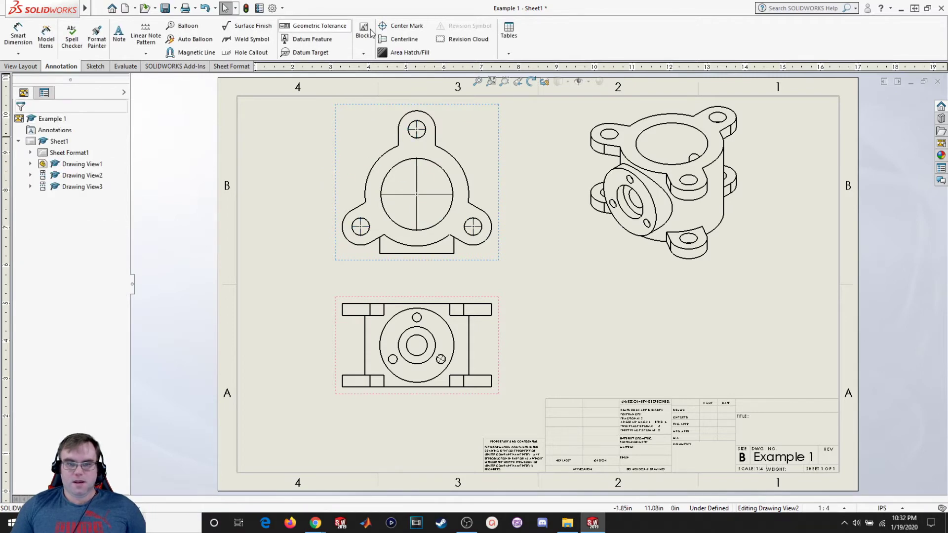
Add a circular center mark through the top view's three lug holes to draw the bolt circle with circular lines and base center mark
{"action": "left_click", "coordinate": [407, 27]}
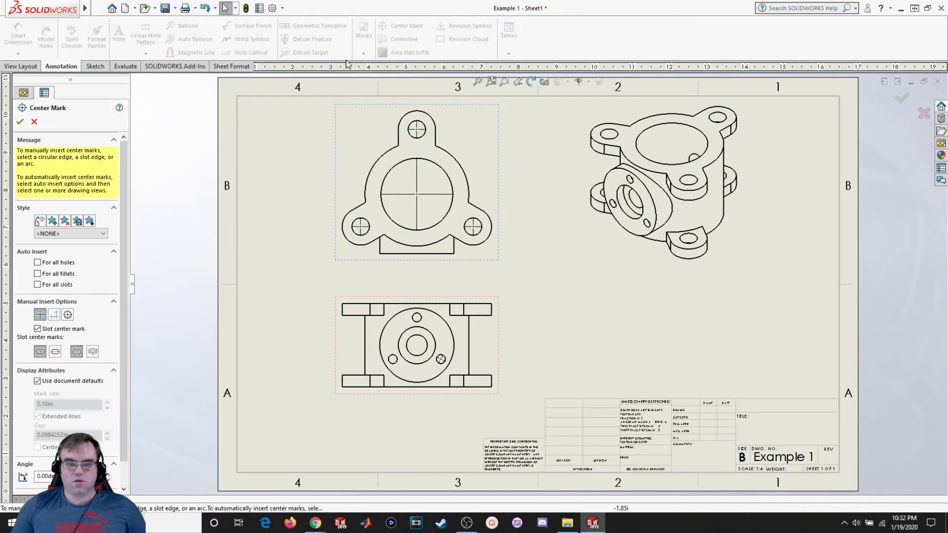
{"action": "left_click", "coordinate": [359, 231]}
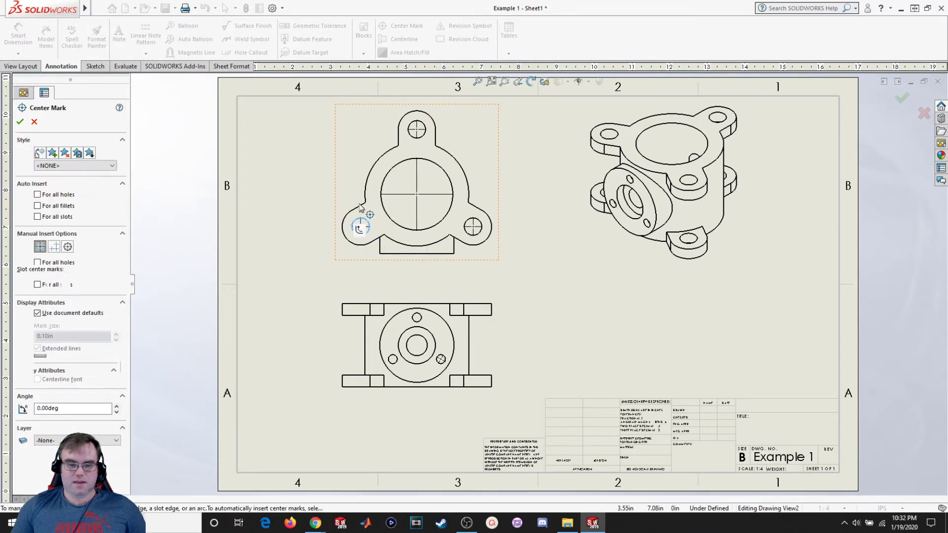
{"action": "left_click", "coordinate": [417, 122]}
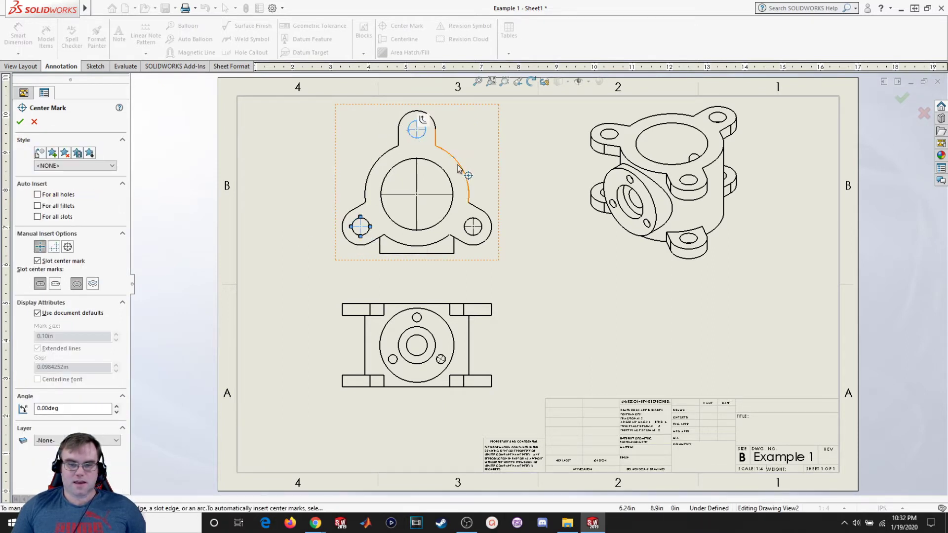
{"action": "left_click", "coordinate": [474, 228]}
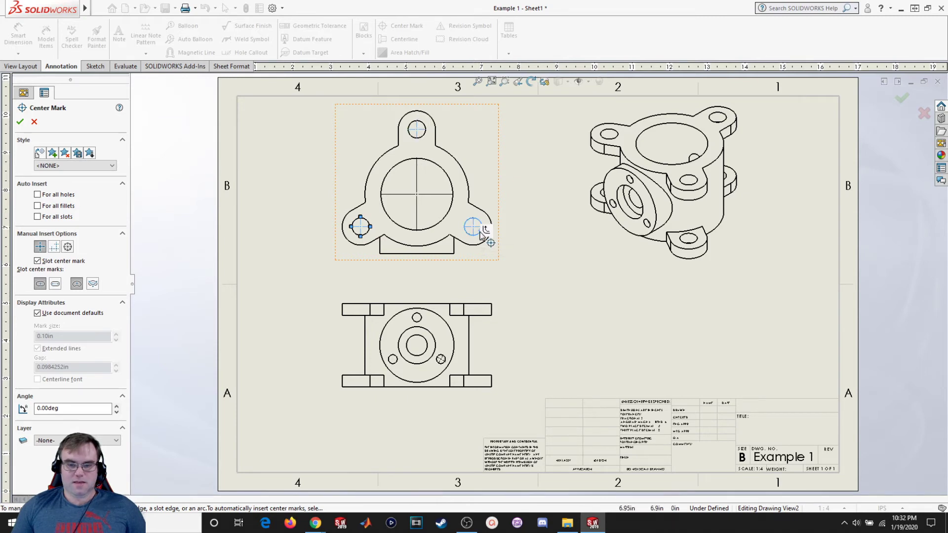
{"action": "left_click", "coordinate": [38, 261]}
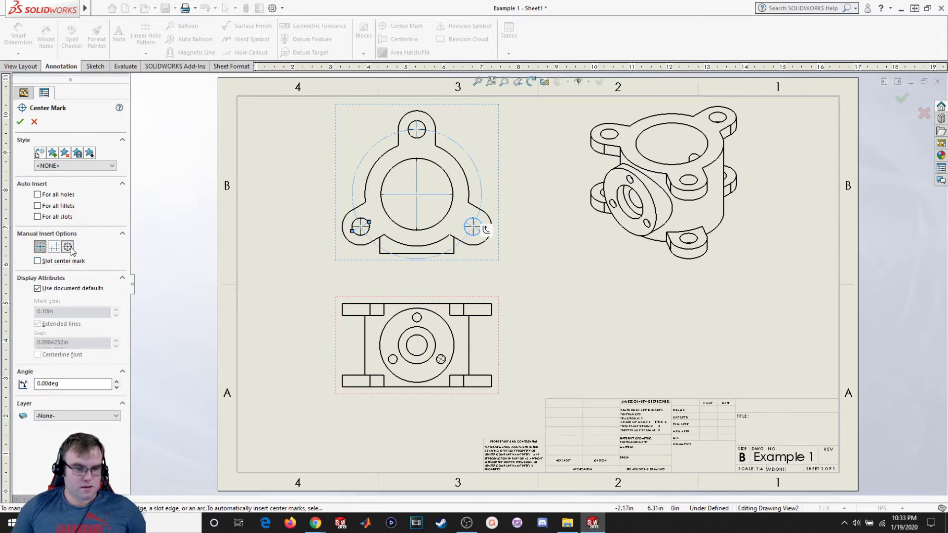
{"action": "left_click", "coordinate": [70, 249]}
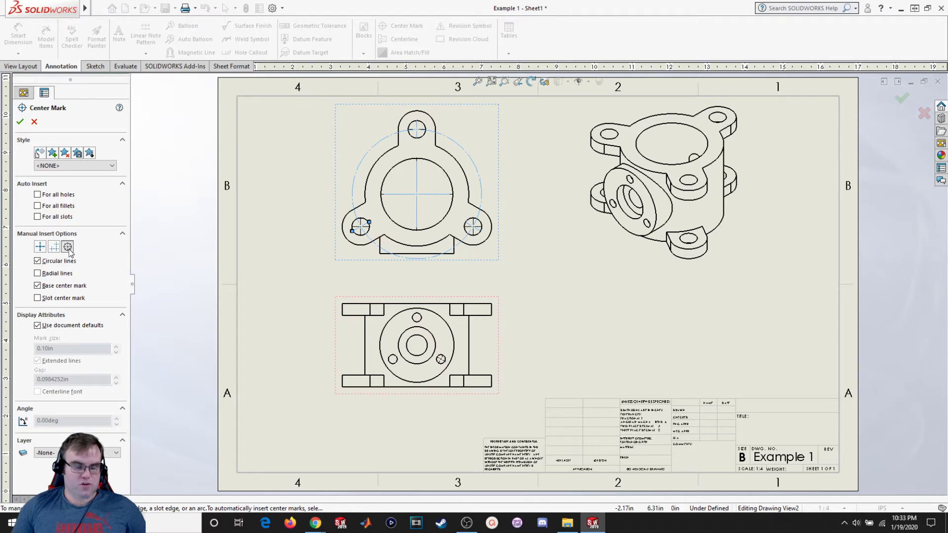
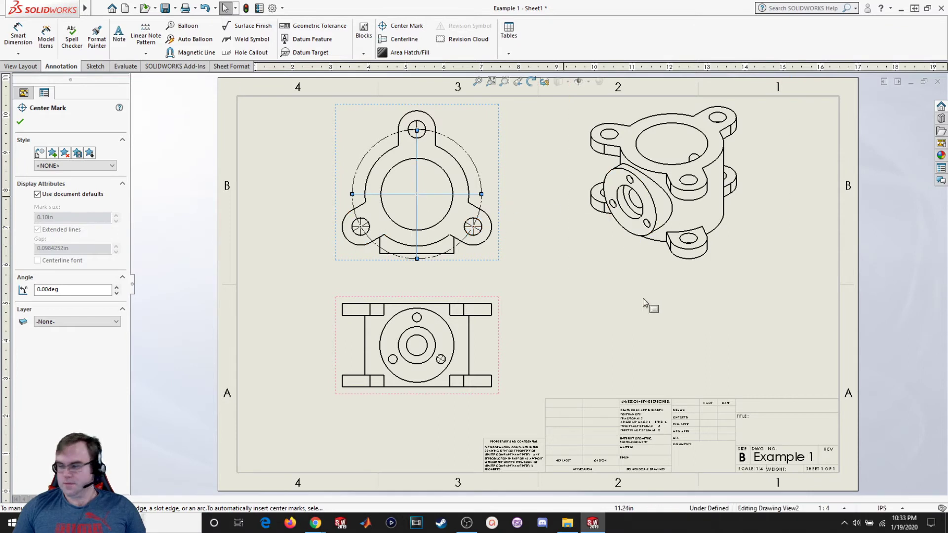
{"action": "key", "text": "Escape"}
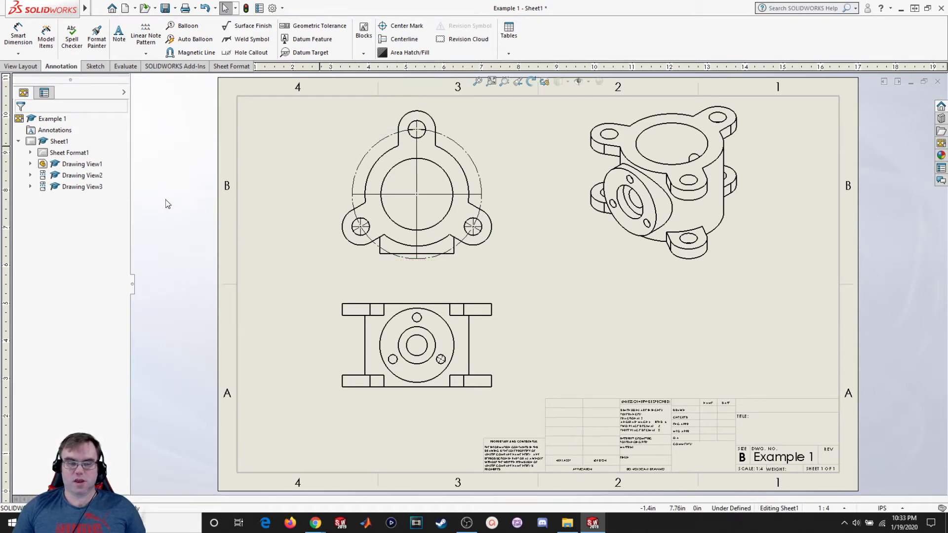
Dimension the outer radius of the top view's upper lug and switch the drawing's units to MMGS (millimeter, gram, second)
{"action": "left_click", "coordinate": [23, 35]}
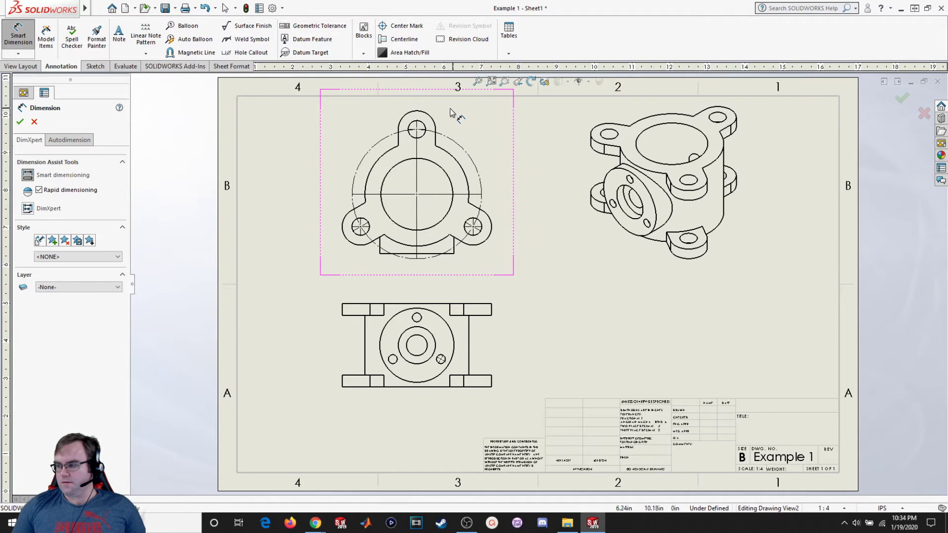
{"action": "left_click", "coordinate": [428, 119]}
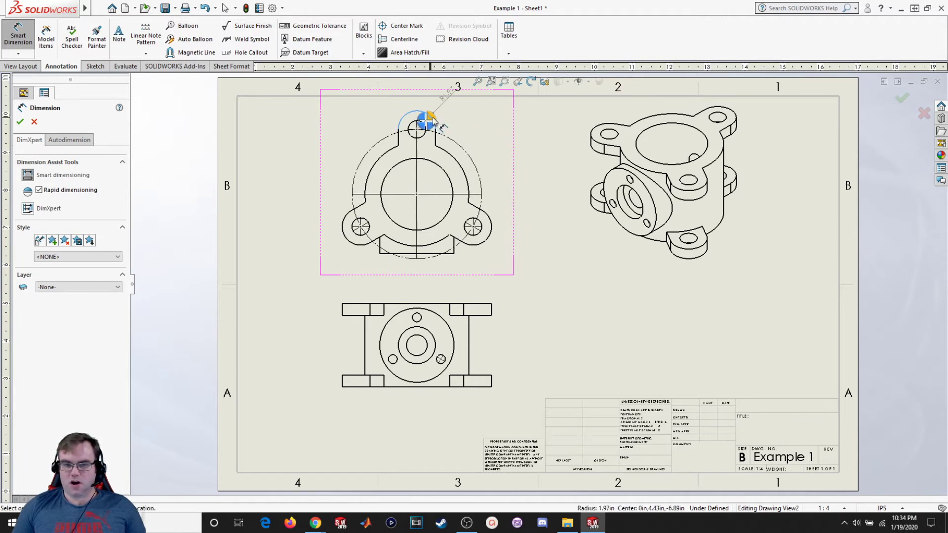
{"action": "left_click", "coordinate": [469, 101]}
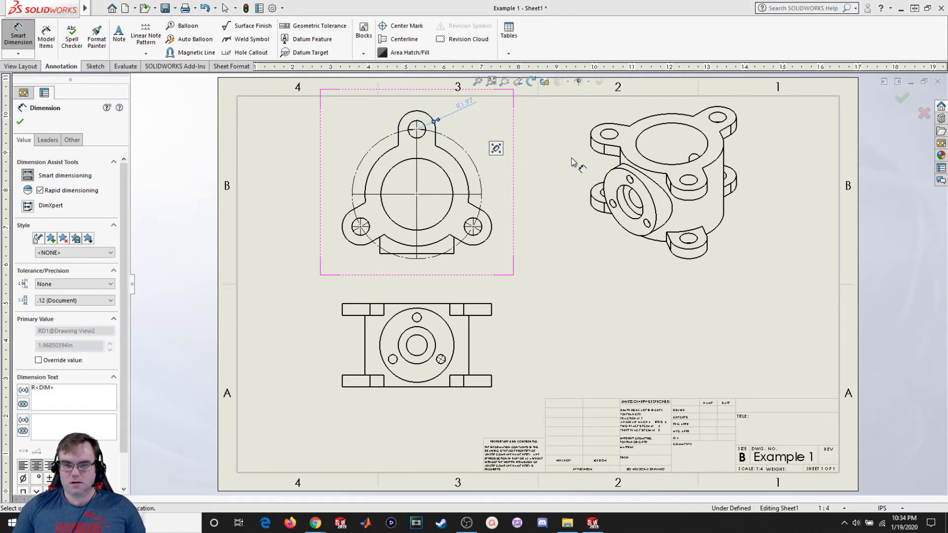
{"action": "left_click", "coordinate": [20, 121]}
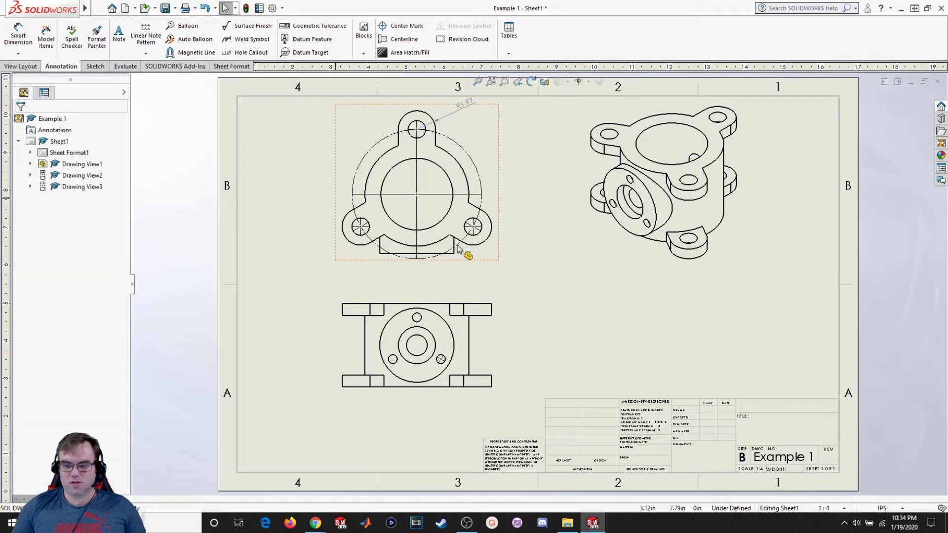
{"action": "left_click", "coordinate": [881, 508]}
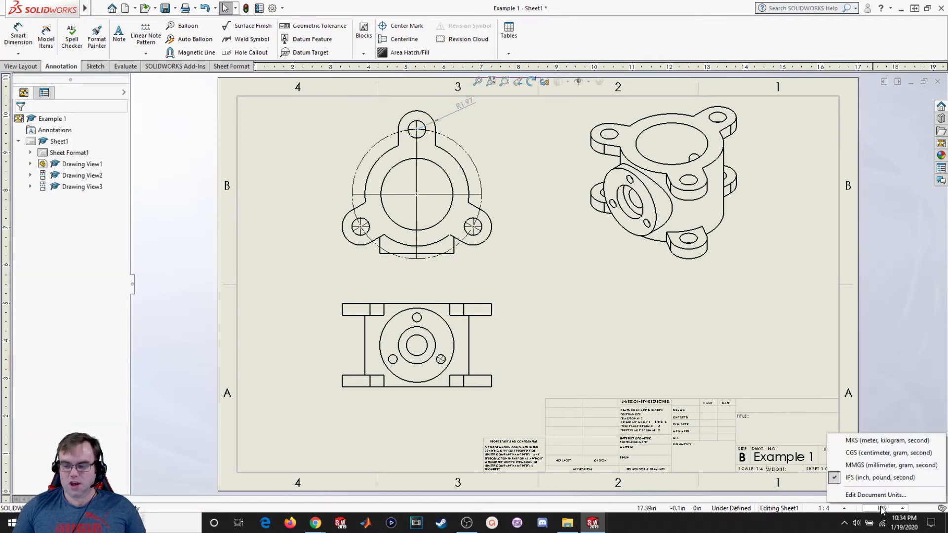
{"action": "left_click", "coordinate": [877, 464]}
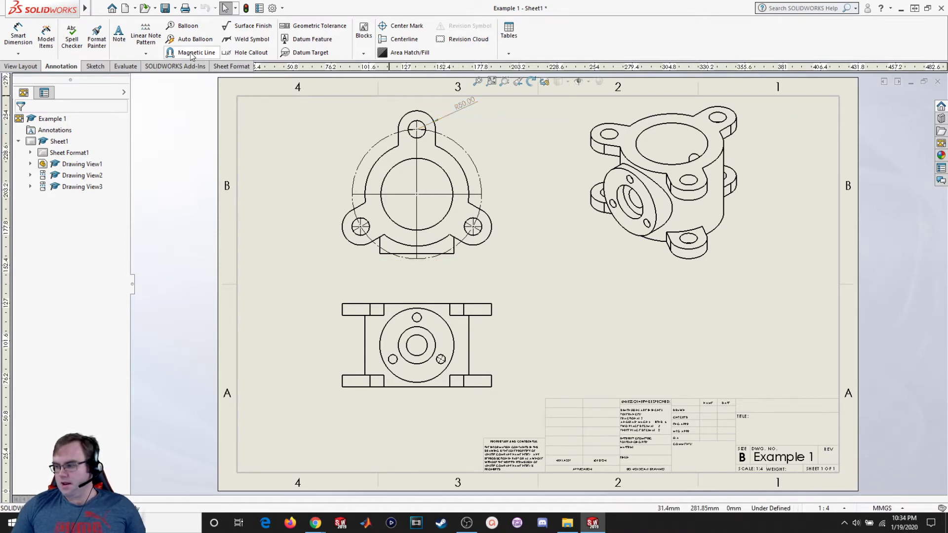
Dimension the diameter of the upper lug's hole in the top view, placing the text to the left of the lug
{"action": "mouse_move", "coordinate": [3, 6]}
{"action": "left_click", "coordinate": [18, 35]}
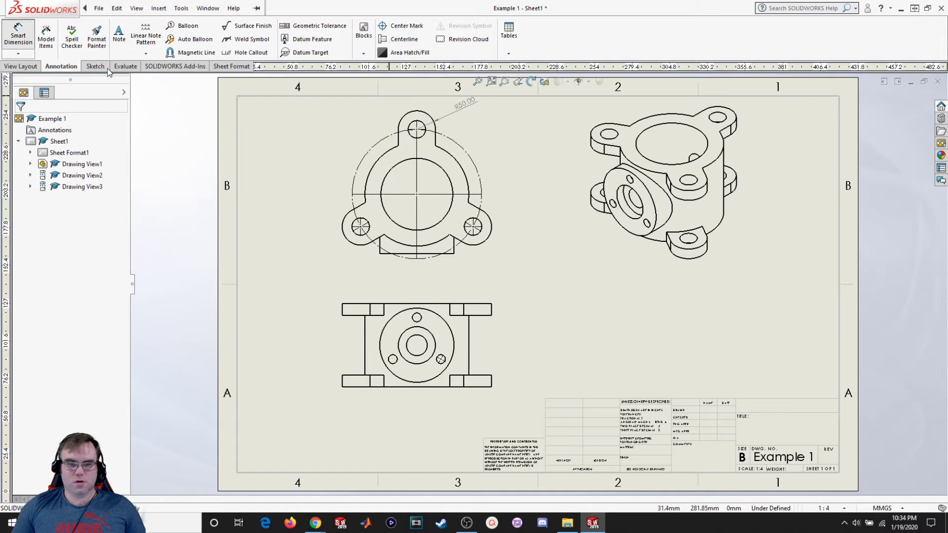
{"action": "left_click", "coordinate": [414, 129]}
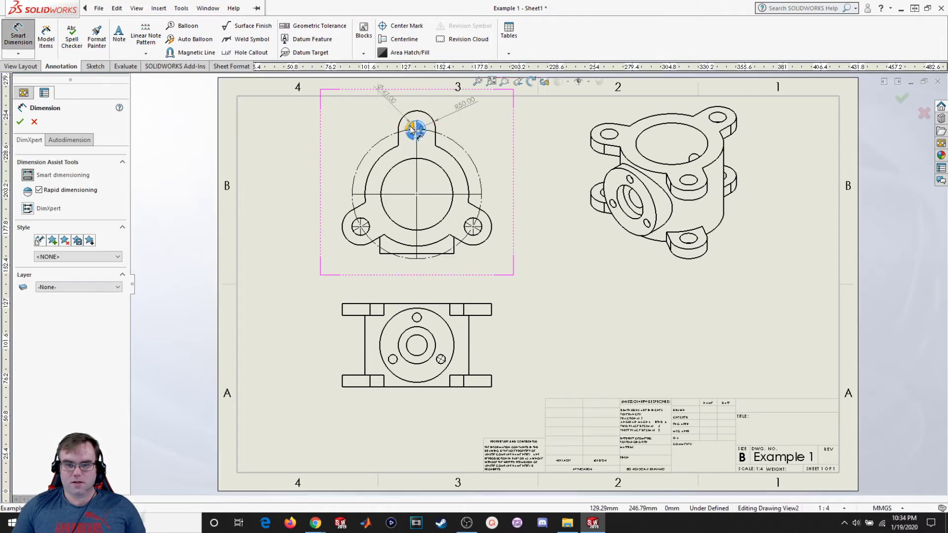
{"action": "left_click", "coordinate": [358, 121]}
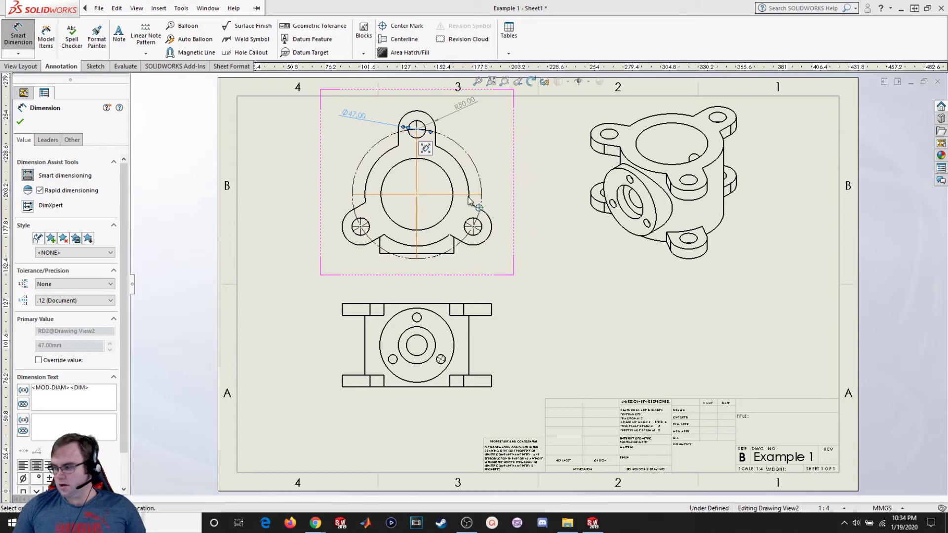
Dimension the main body's outer arc radius and the central bore's diameter in the top view, placing both texts to the right
{"action": "left_click", "coordinate": [459, 173]}
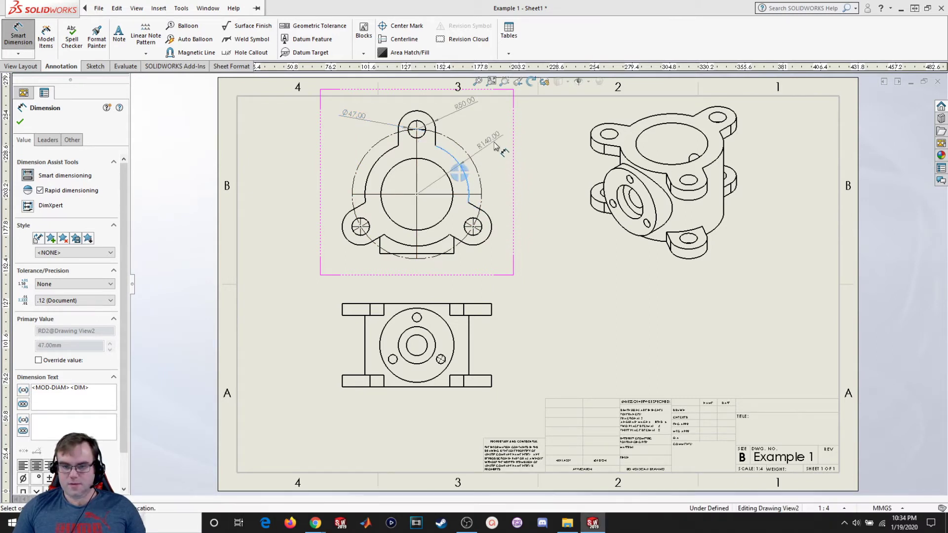
{"action": "left_click", "coordinate": [497, 134]}
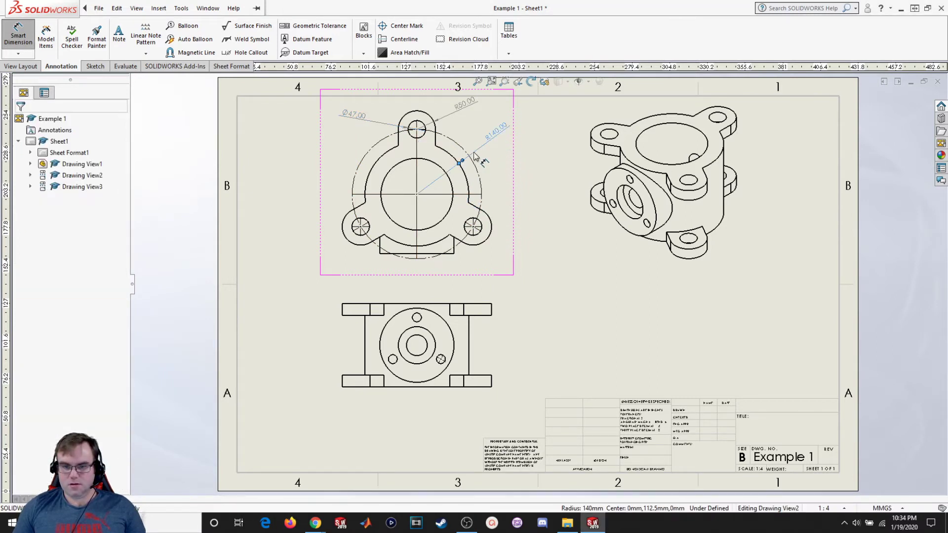
{"action": "left_click", "coordinate": [453, 187]}
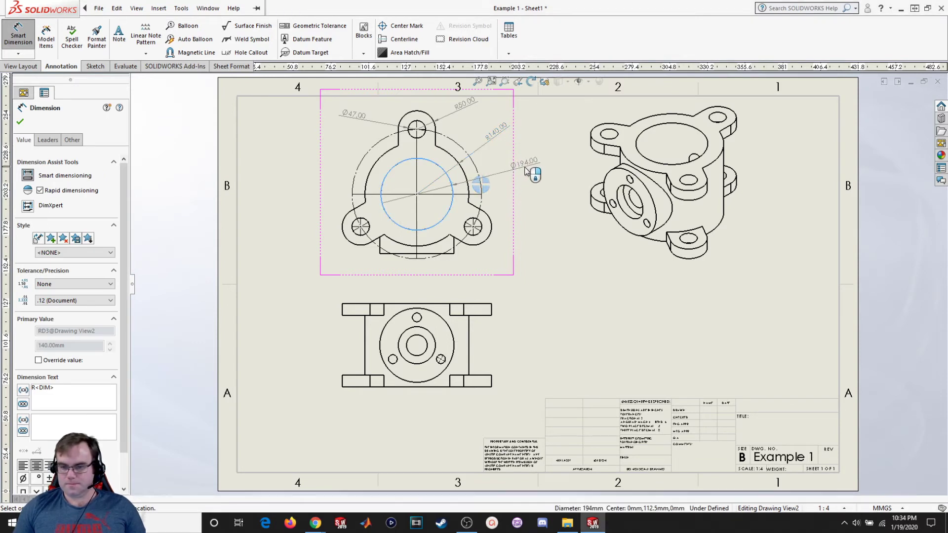
{"action": "left_click", "coordinate": [527, 172]}
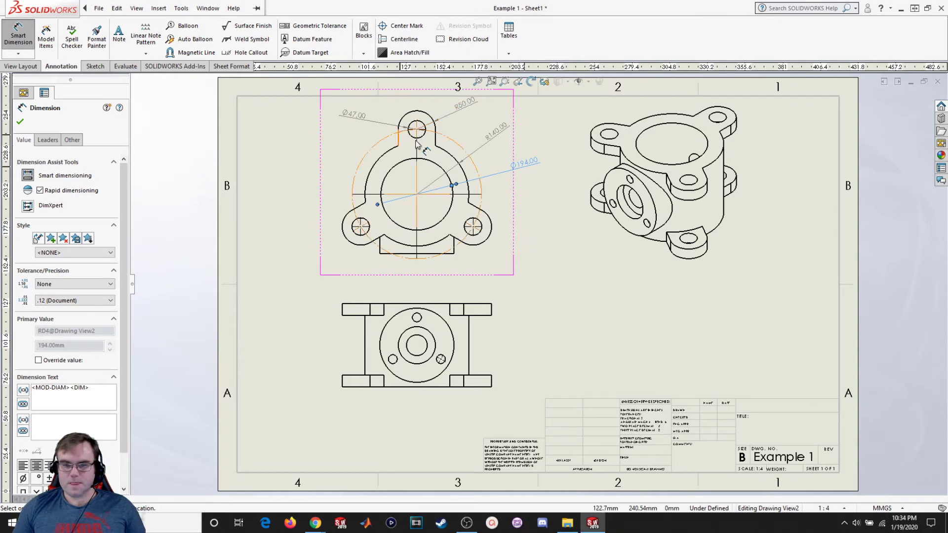
Dimension the bolt circle through the top view's three lug holes and display that dimension as a diameter
{"action": "left_click", "coordinate": [482, 200]}
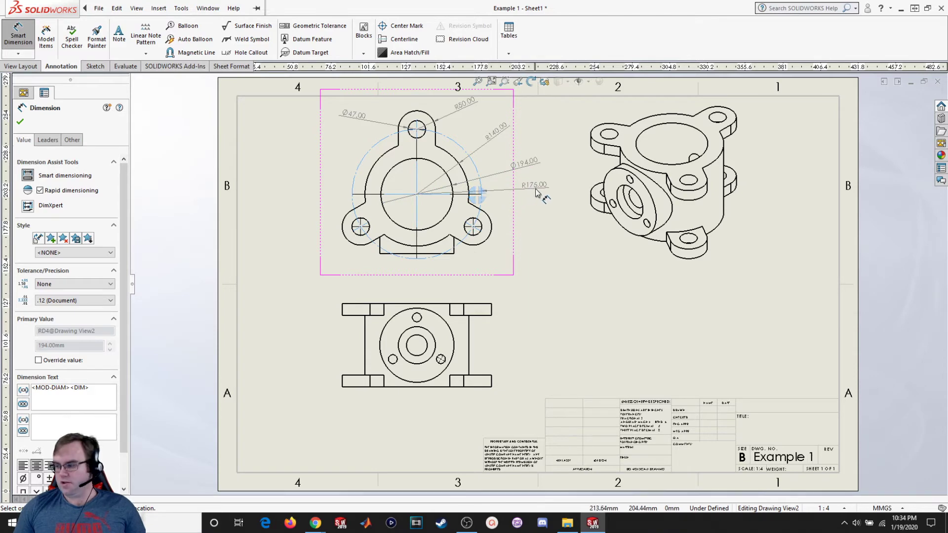
{"action": "left_click", "coordinate": [532, 193]}
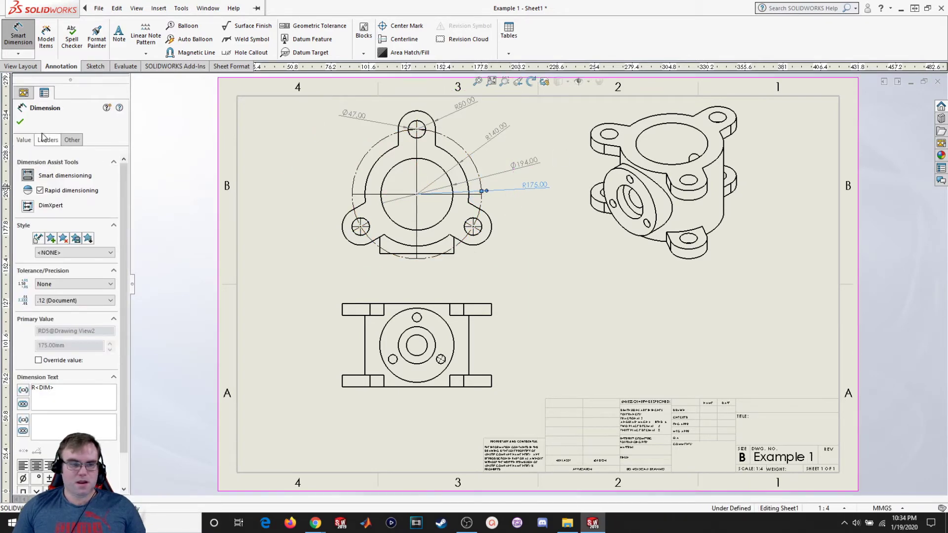
{"action": "left_click", "coordinate": [21, 122]}
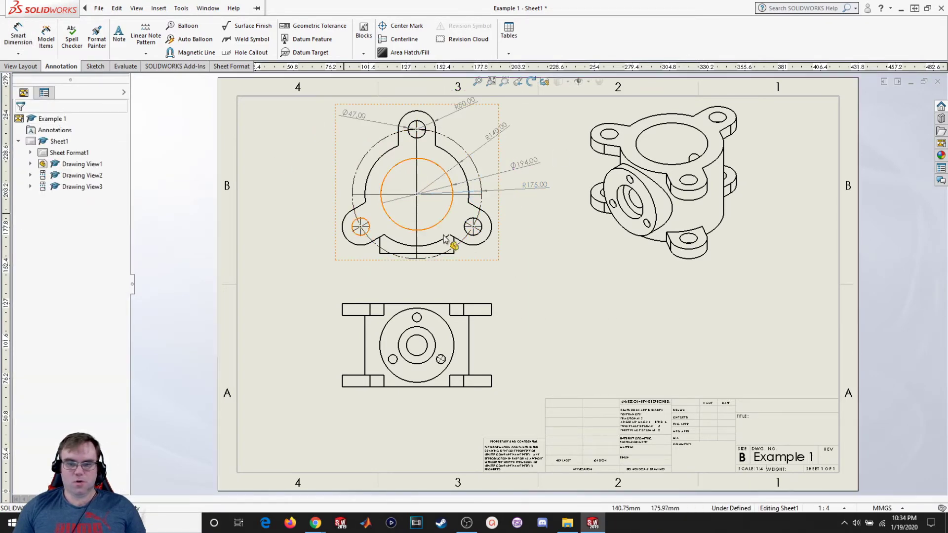
{"action": "right_click", "coordinate": [532, 188]}
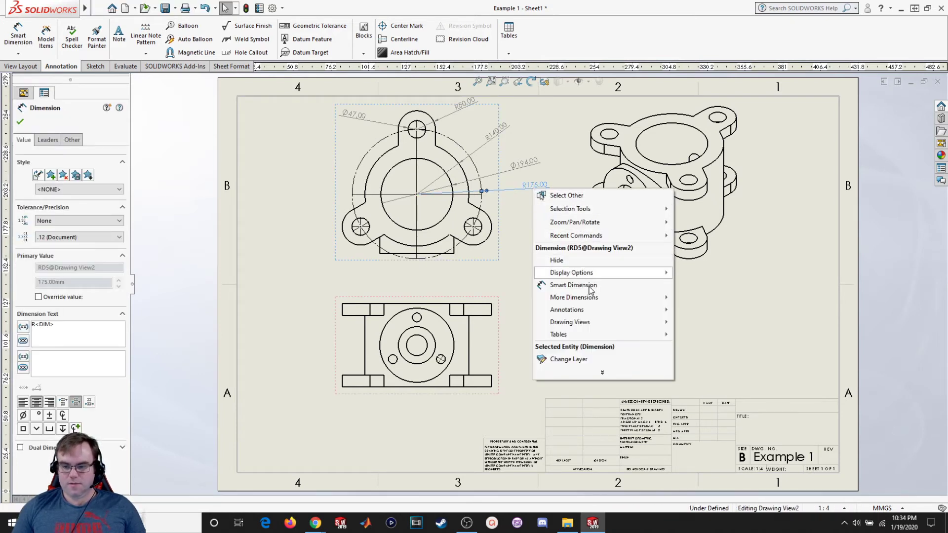
{"action": "mouse_move", "coordinate": [606, 275]}
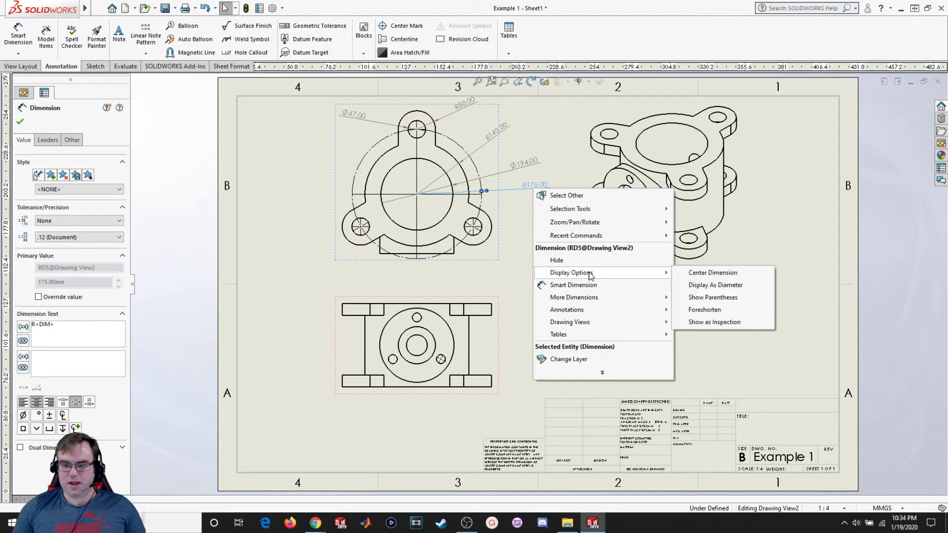
{"action": "left_click", "coordinate": [714, 286]}
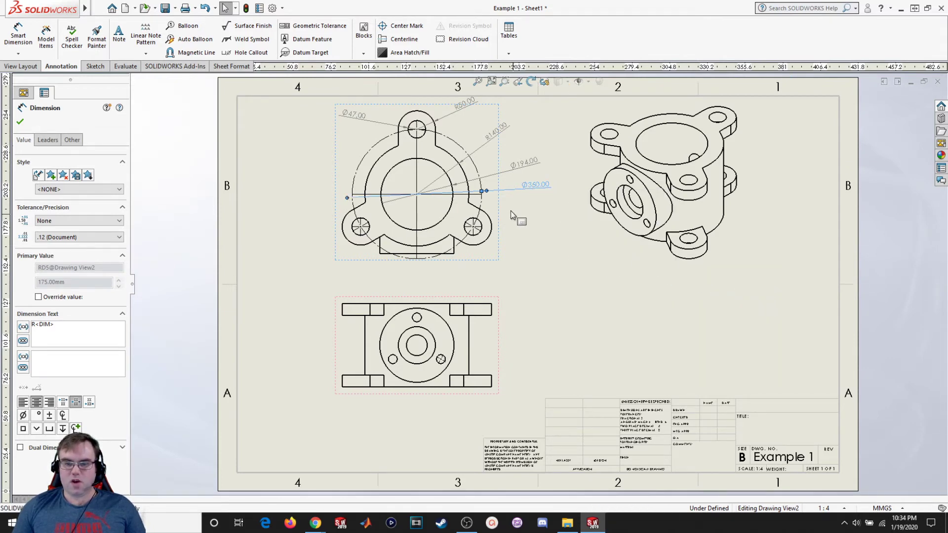
{"action": "left_click", "coordinate": [542, 197]}
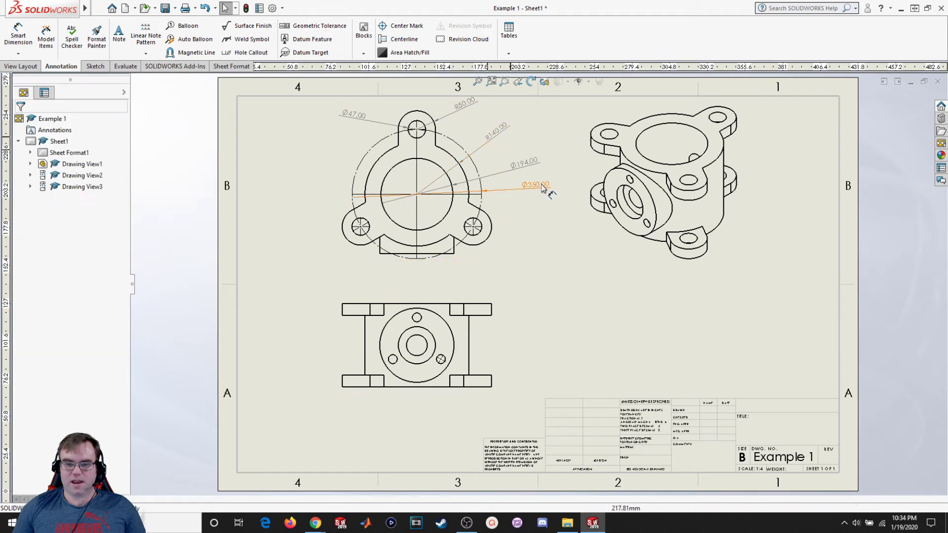
Try to display the main body's outer arc radius dimension as a diameter
{"action": "right_click", "coordinate": [490, 142]}
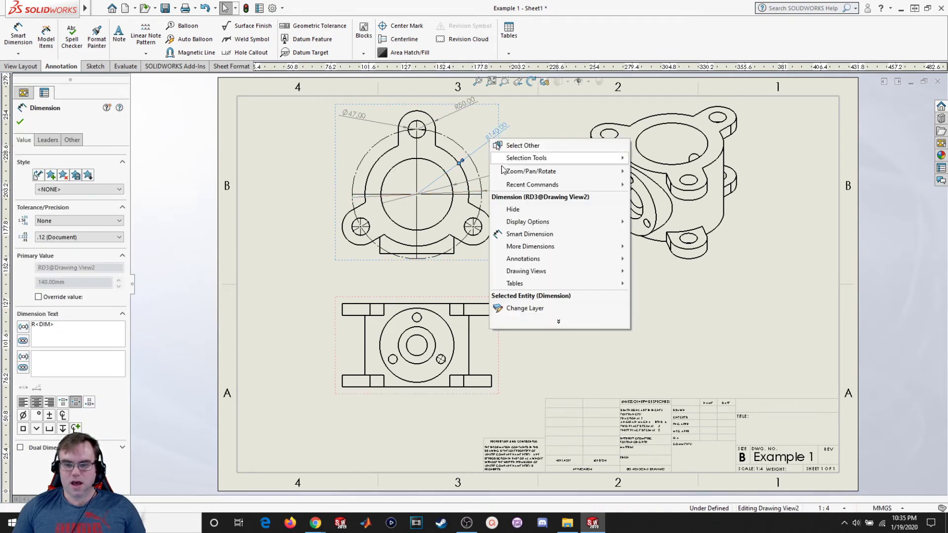
{"action": "mouse_move", "coordinate": [527, 225]}
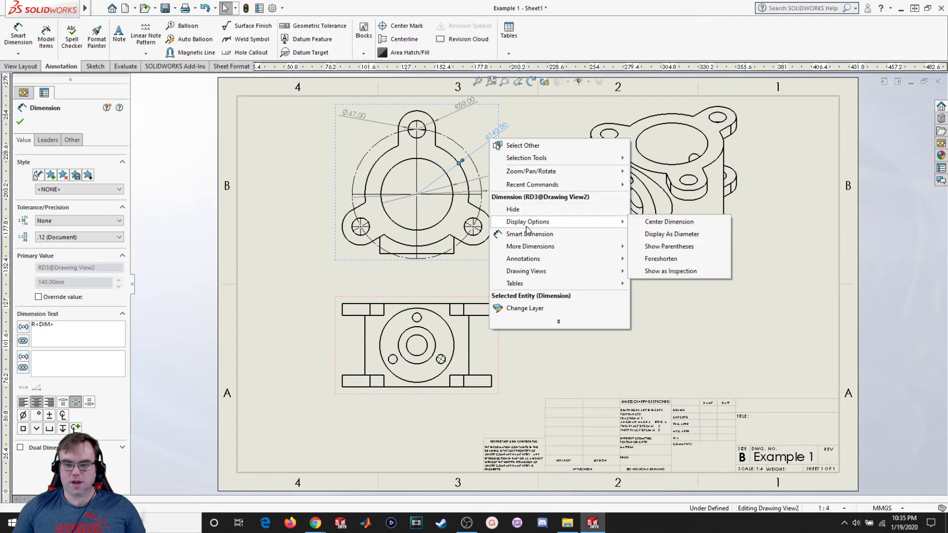
{"action": "left_click", "coordinate": [681, 240]}
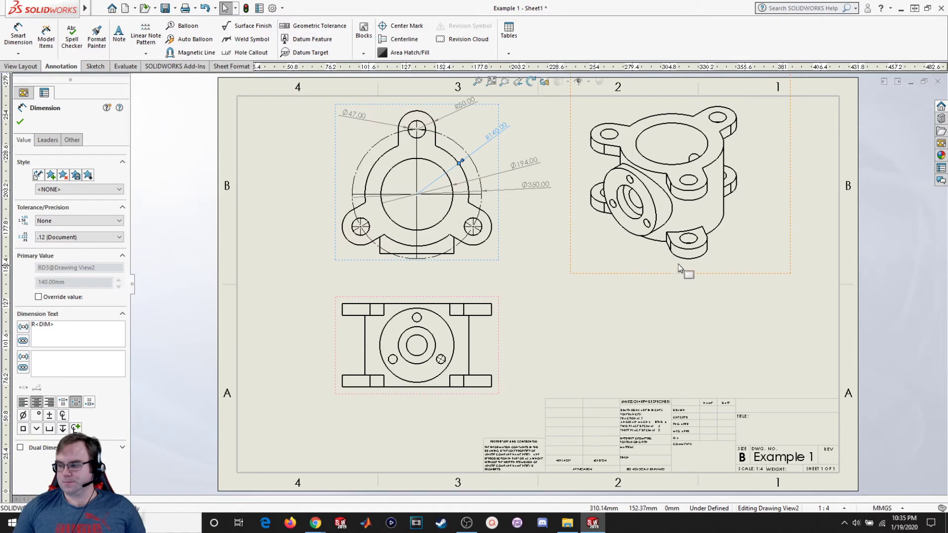
Dimension the vertical distance from the top view's horizontal centerline to the flat lower edge, placing the text right of the view
{"action": "left_click", "coordinate": [18, 35]}
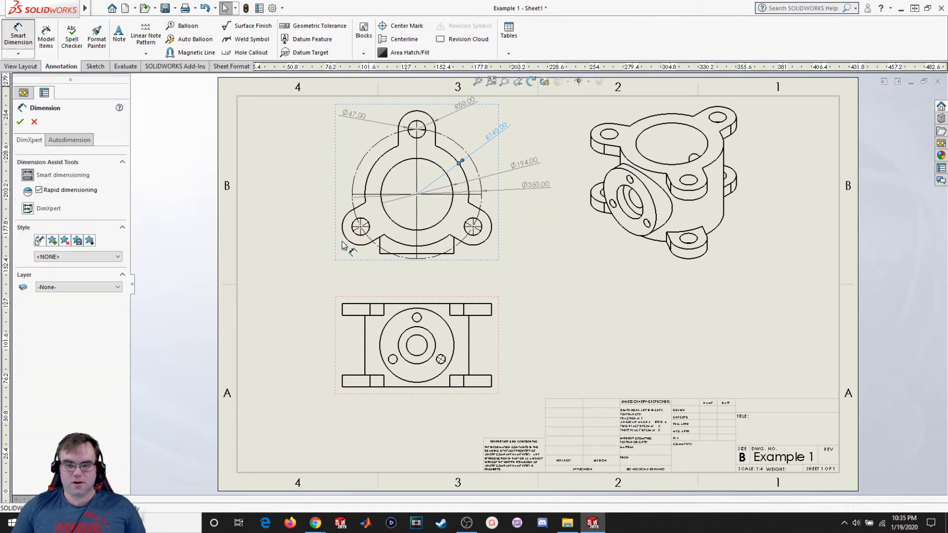
{"action": "left_click", "coordinate": [450, 250]}
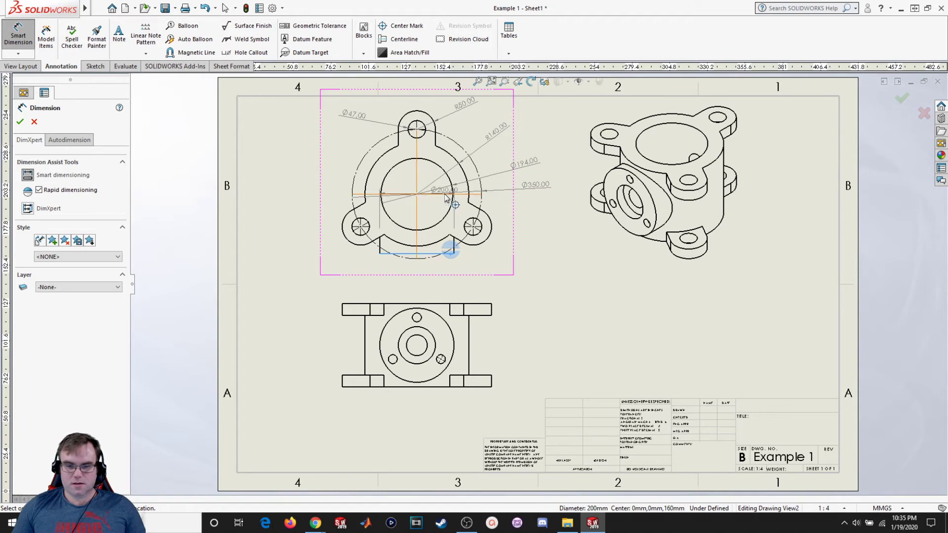
{"action": "left_click", "coordinate": [428, 194]}
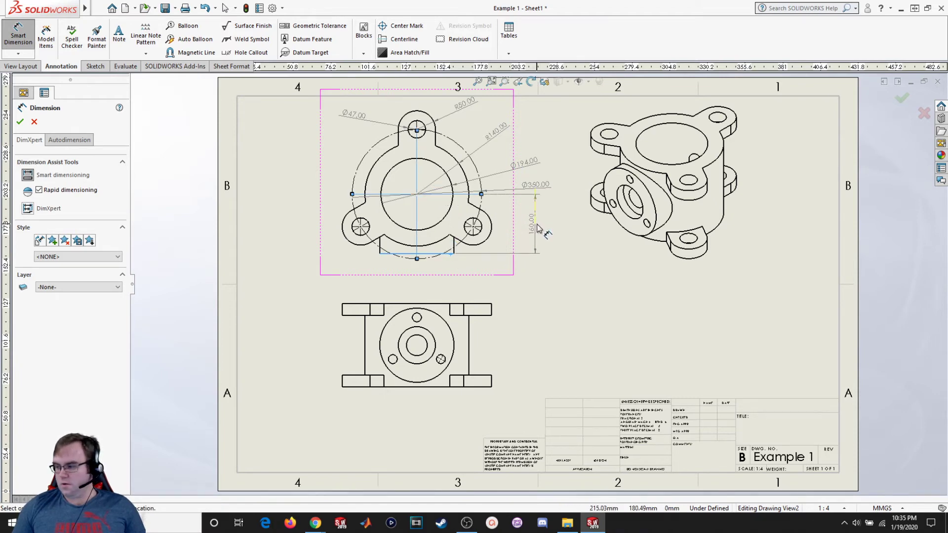
{"action": "left_click", "coordinate": [537, 226]}
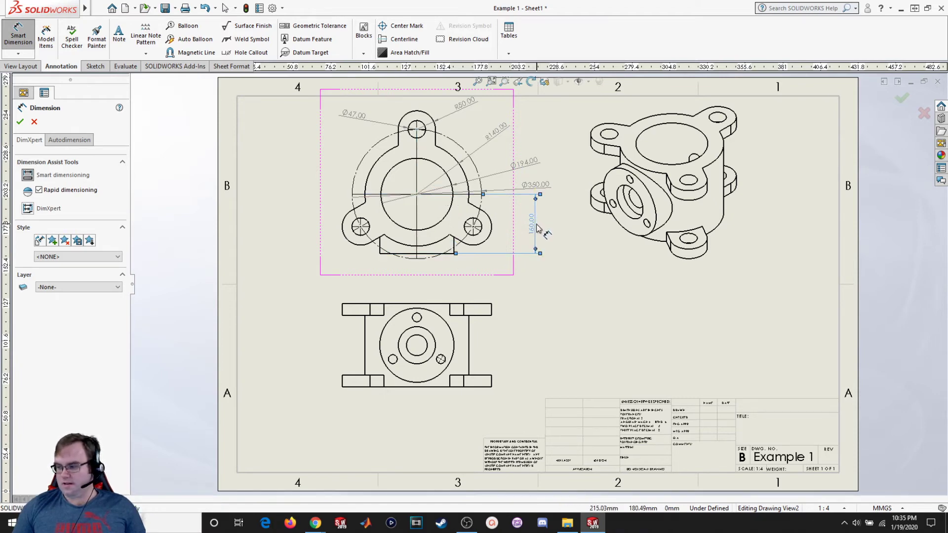
{"action": "left_click", "coordinate": [20, 122]}
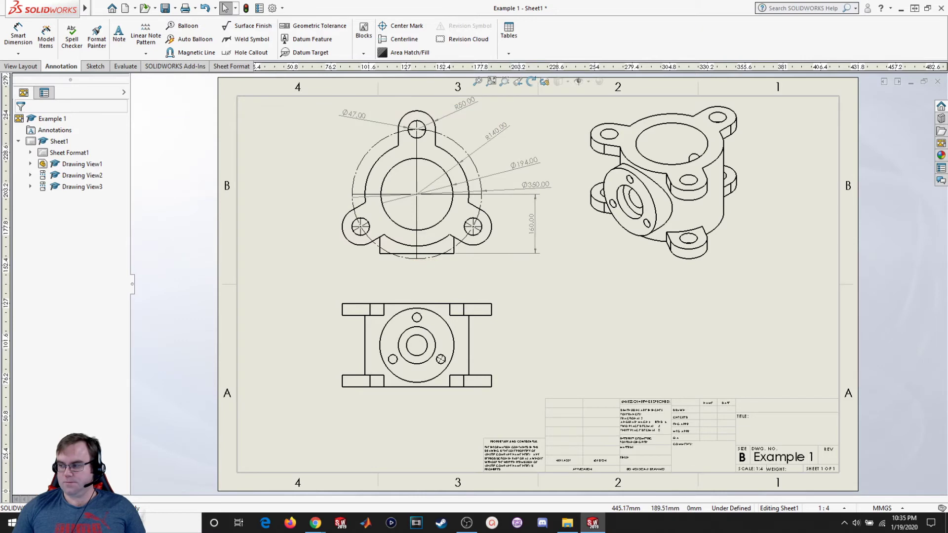
Check the bolt circle label in the reference PDF, return to SOLIDWORKS, and append " BCD" to the bolt circle's diameter dimension
{"action": "key", "text": "alt+Tab"}
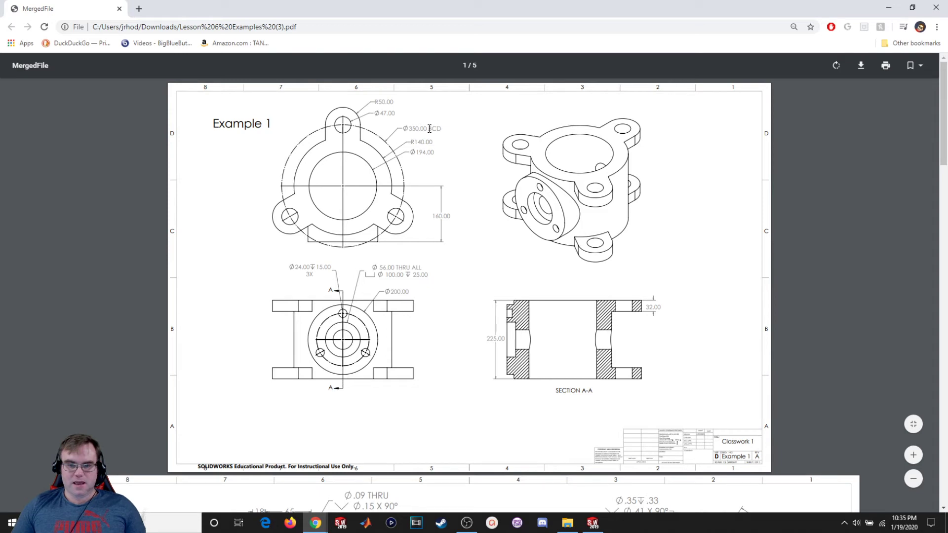
{"action": "left_click", "coordinate": [452, 130]}
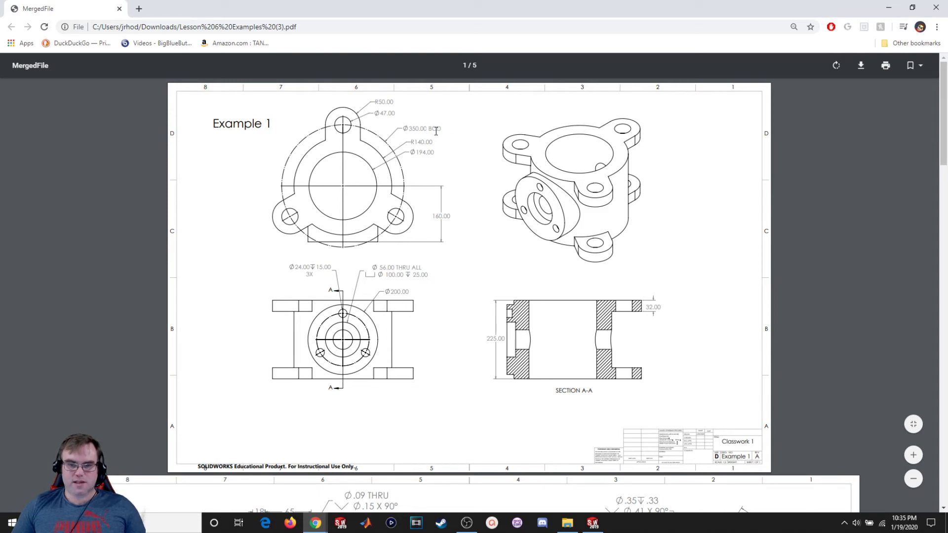
{"action": "key", "text": "alt+Tab"}
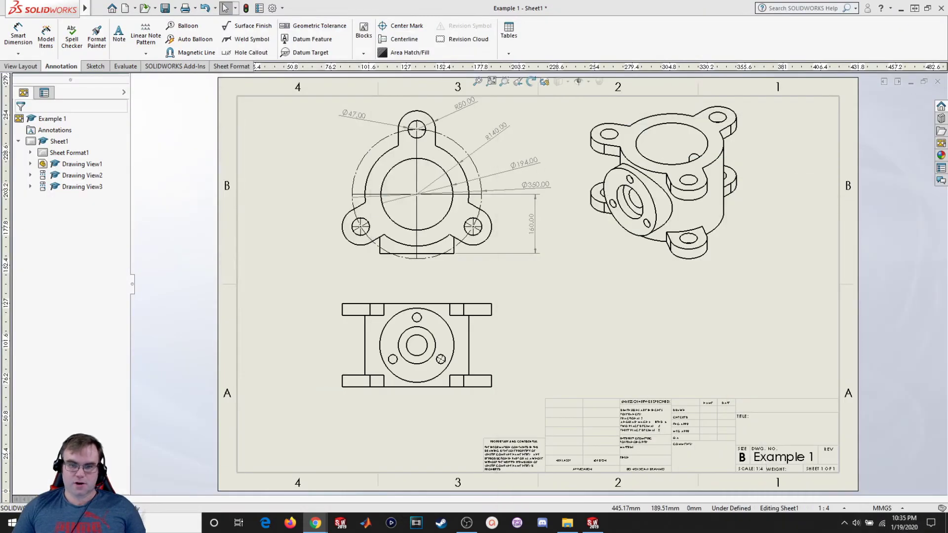
{"action": "left_click", "coordinate": [535, 185]}
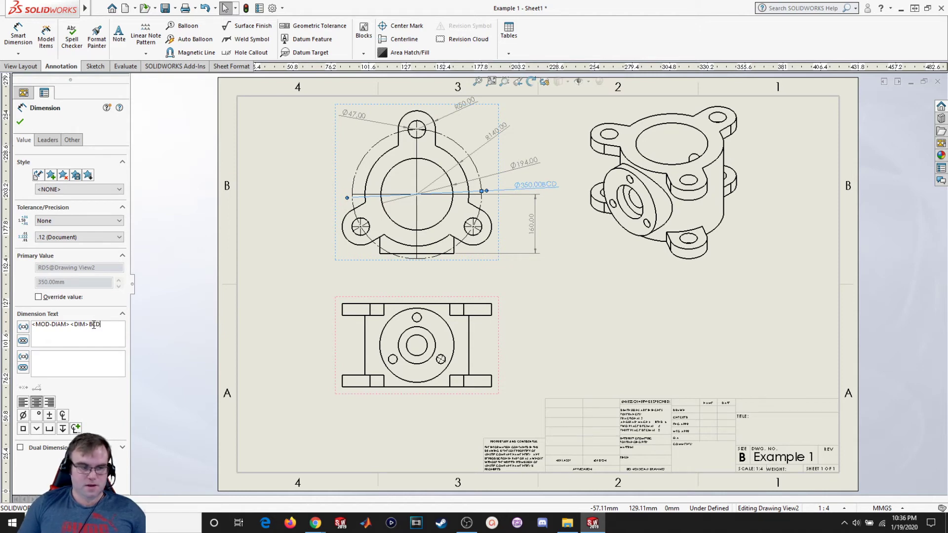
{"action": "left_click", "coordinate": [22, 124]}
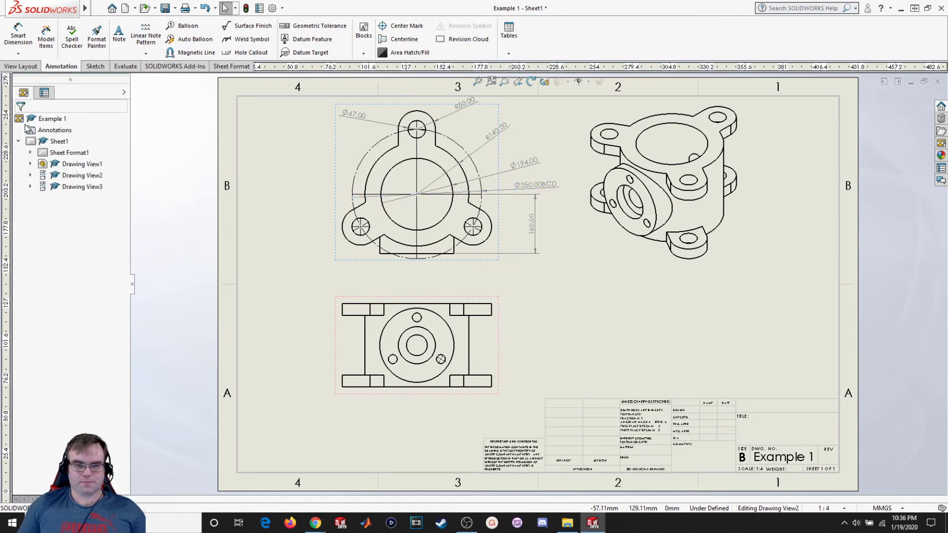
{"action": "left_click", "coordinate": [546, 186]}
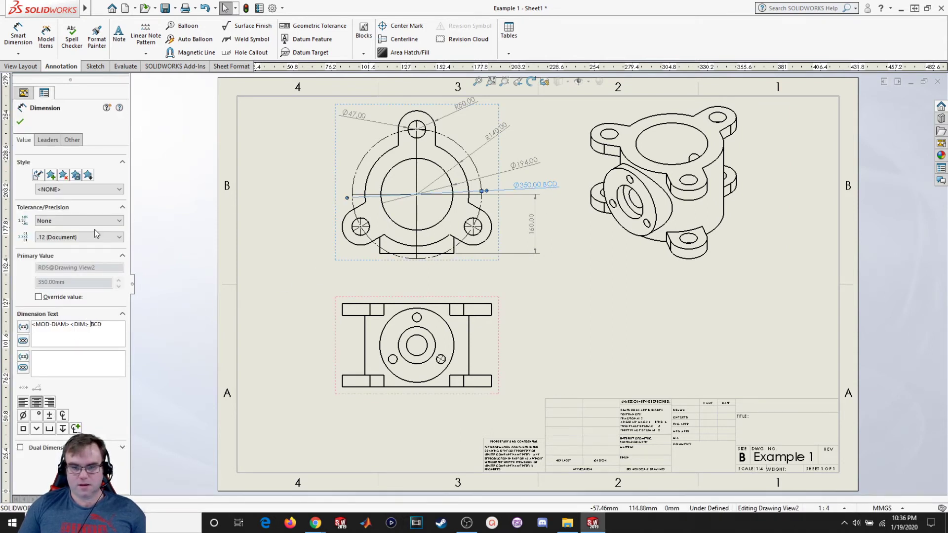
{"action": "left_click", "coordinate": [20, 122]}
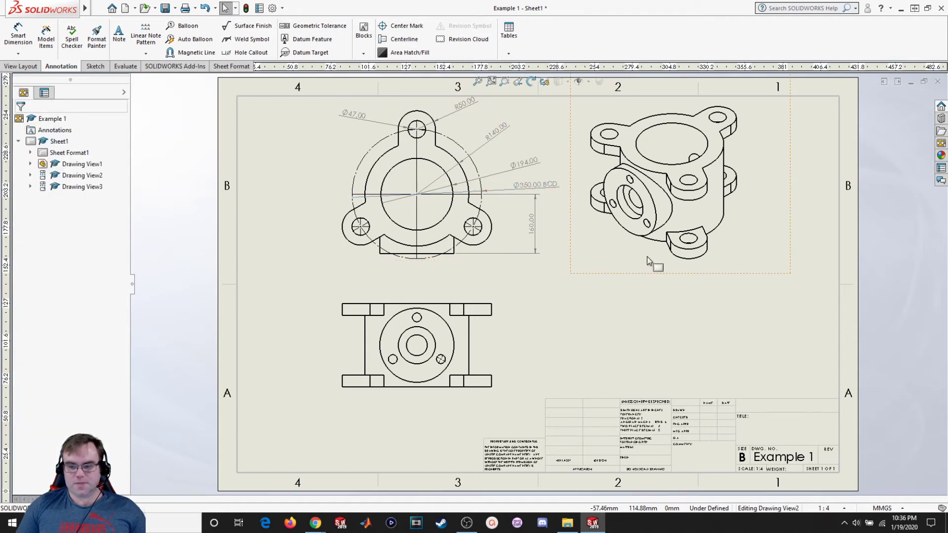
Add center marks to the three small flange holes in the front view using the circular center mark option
{"action": "left_click", "coordinate": [413, 27]}
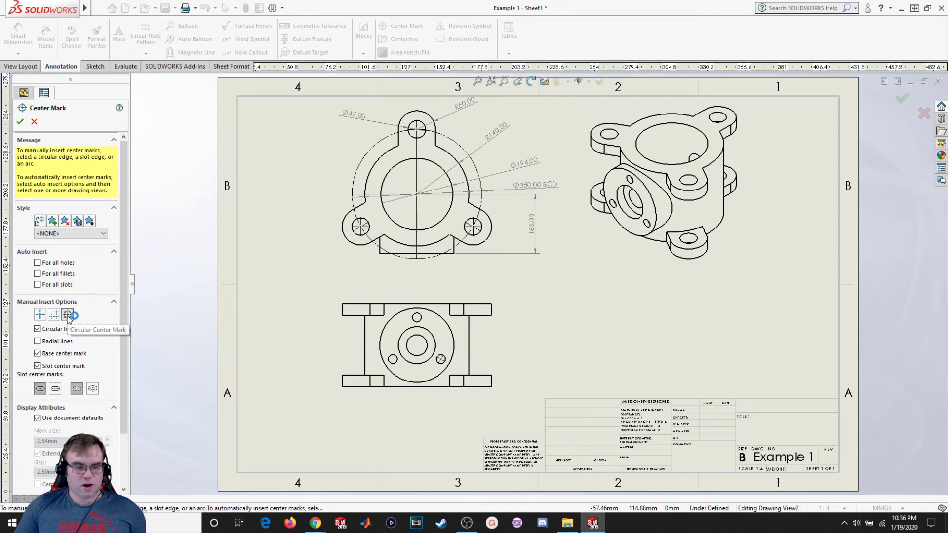
{"action": "left_click", "coordinate": [417, 318]}
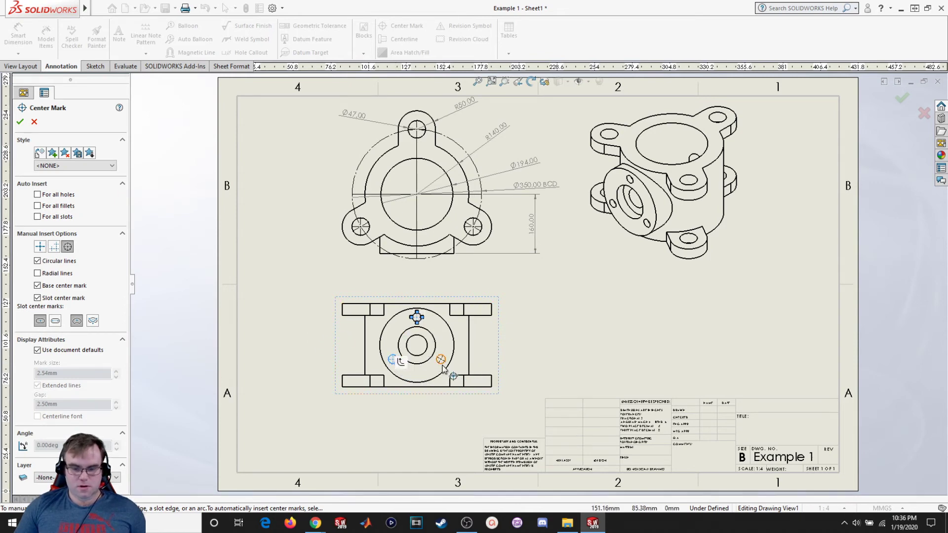
{"action": "left_click", "coordinate": [21, 121]}
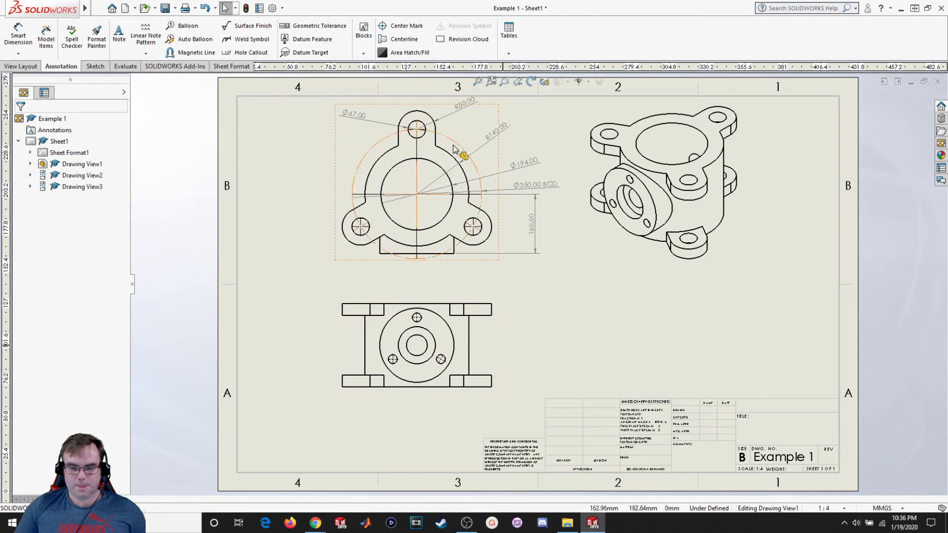
Draw the bolt circle through the front view's three small flange holes as a circular center mark with circular lines and base center mark
{"action": "left_click", "coordinate": [401, 25]}
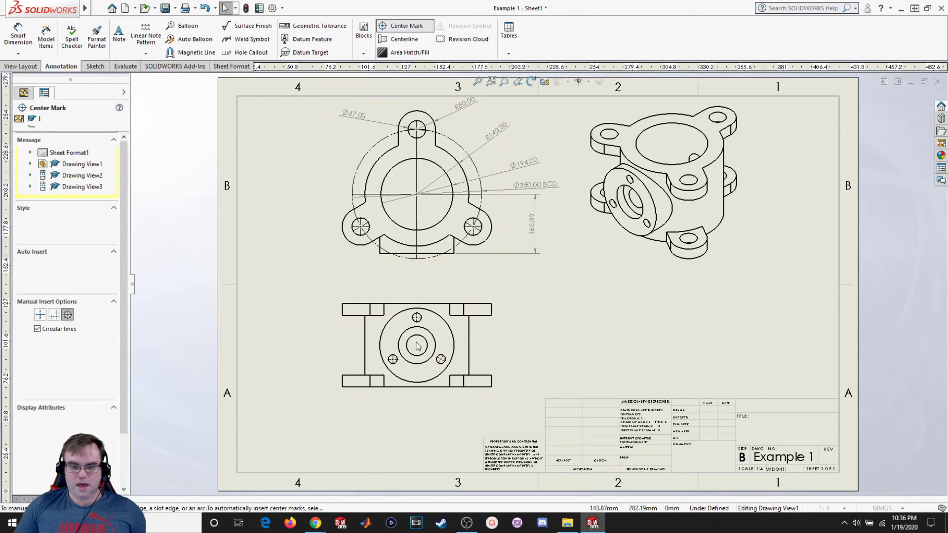
{"action": "left_click", "coordinate": [392, 359]}
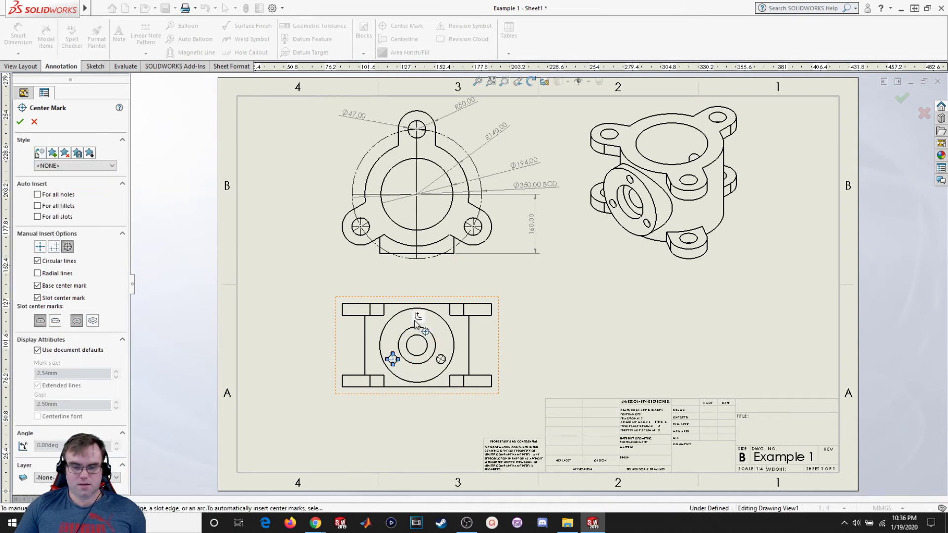
{"action": "left_click", "coordinate": [440, 360]}
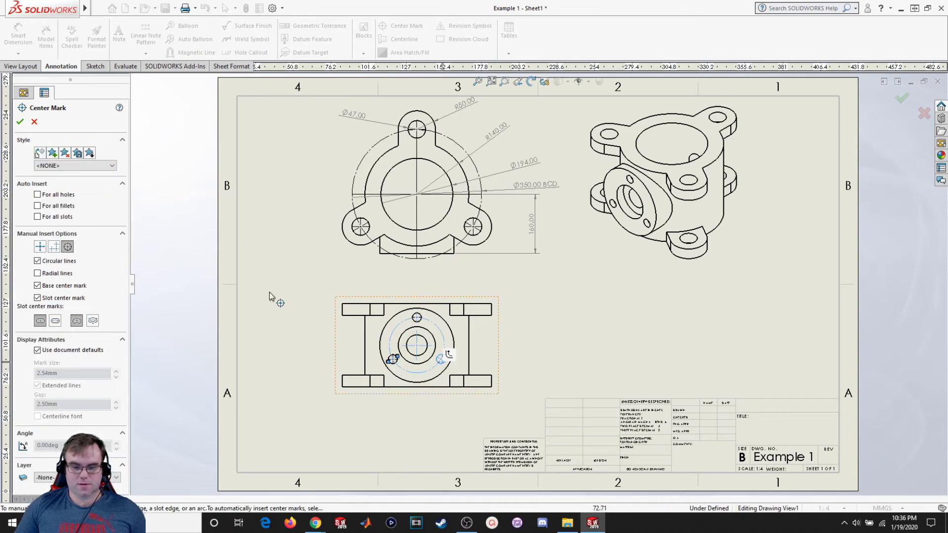
{"action": "left_click", "coordinate": [20, 122]}
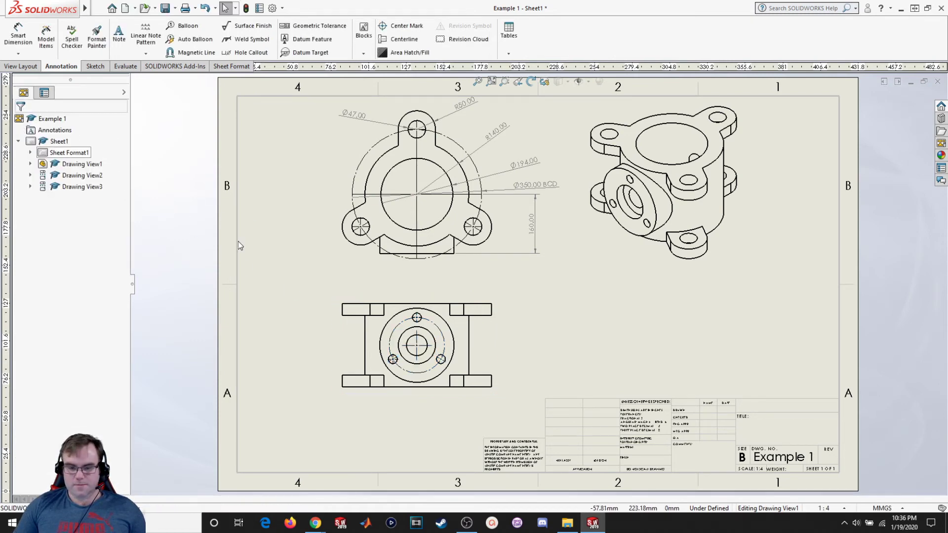
Extend the lines of the front view's central center mark outward to the small holes' bolt circle
{"action": "left_click", "coordinate": [413, 348]}
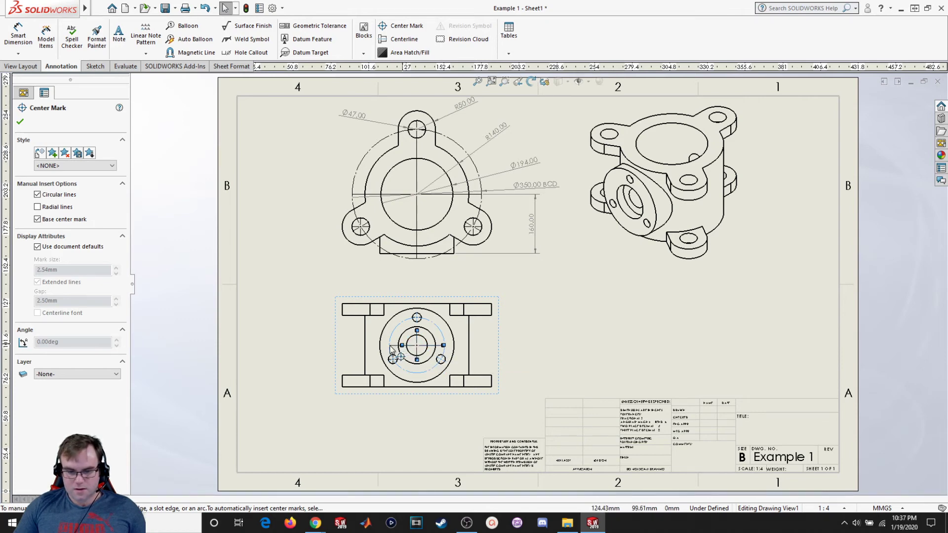
{"action": "left_click", "coordinate": [417, 317]}
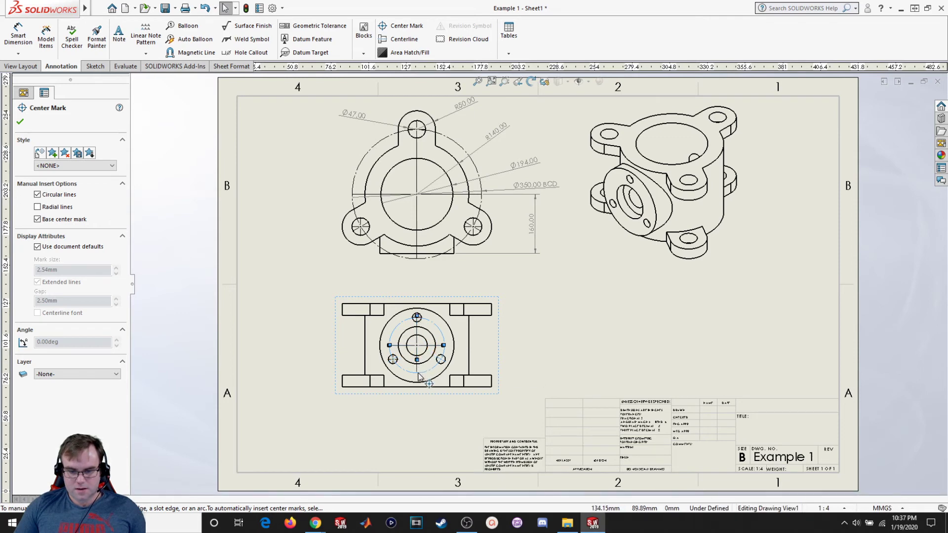
{"action": "key", "text": "Escape"}
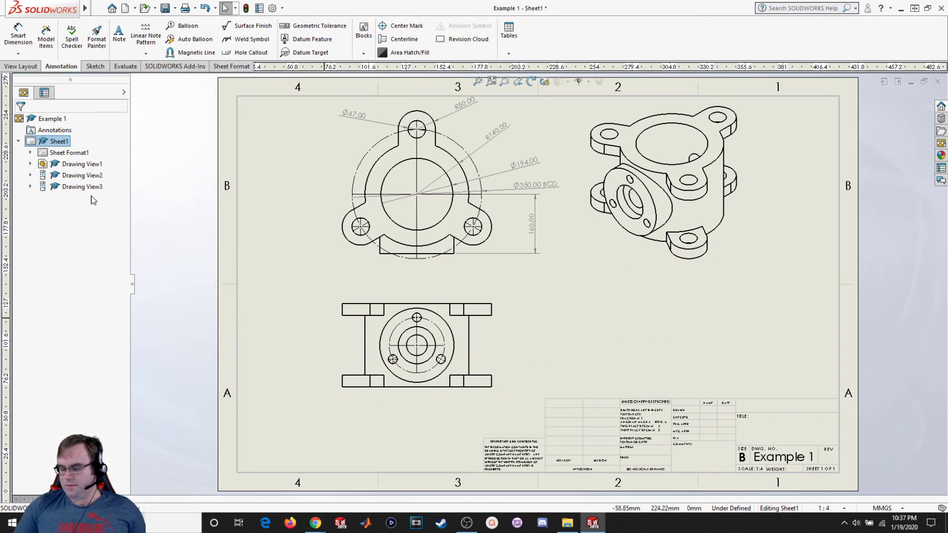
Dimension the diameter of the front view's outer flange circle, placing the text above and right of the view
{"action": "left_click", "coordinate": [18, 35]}
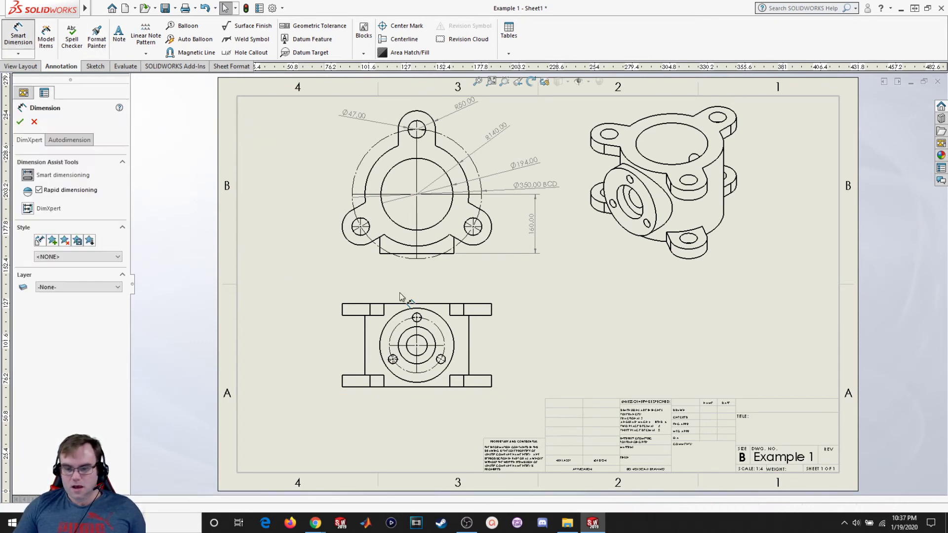
{"action": "left_click", "coordinate": [454, 345]}
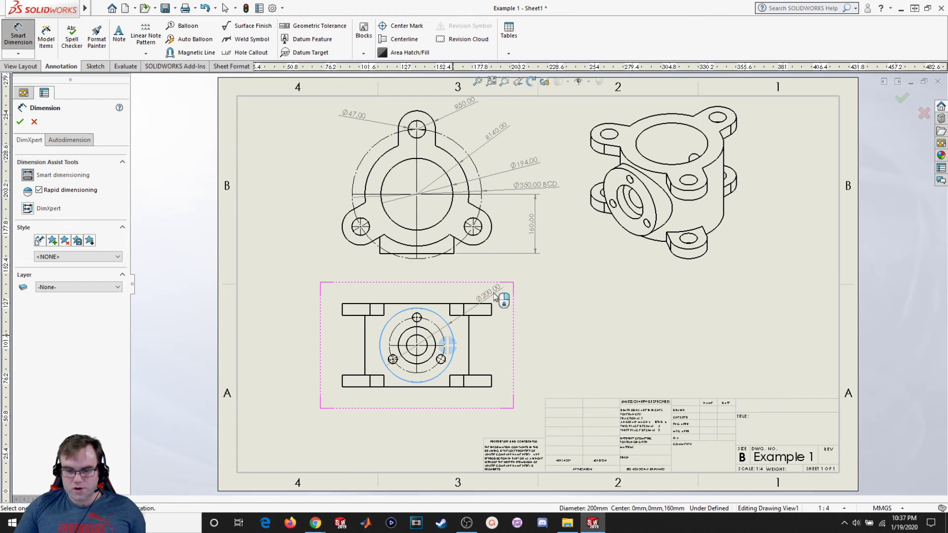
{"action": "left_click", "coordinate": [522, 287]}
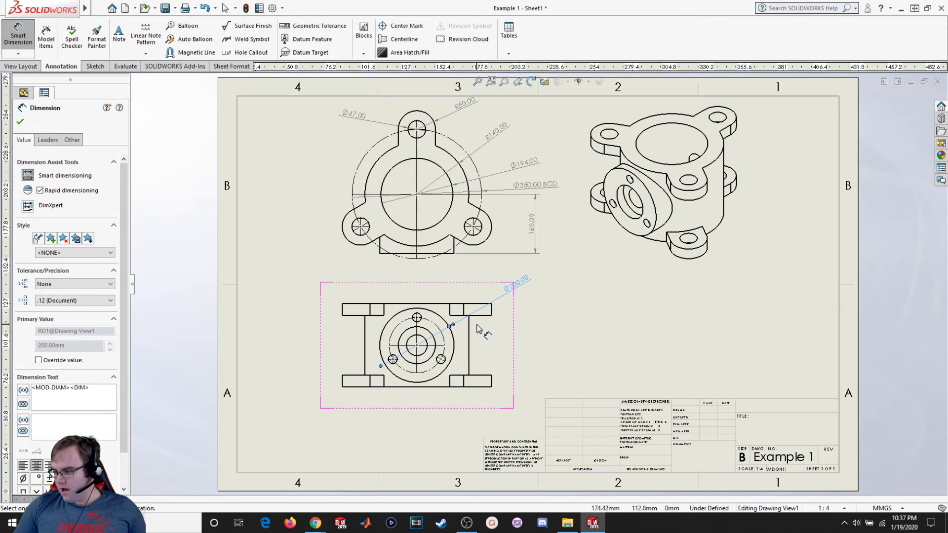
{"action": "left_click", "coordinate": [20, 122]}
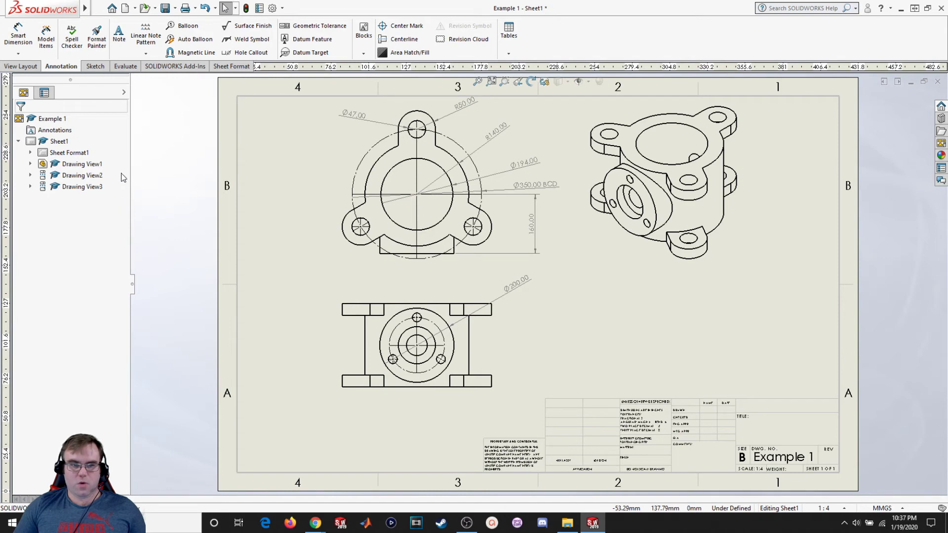
Add hole callouts to the central counterbored hole and the topmost small flange hole, placing both above the front view
{"action": "left_click", "coordinate": [252, 52]}
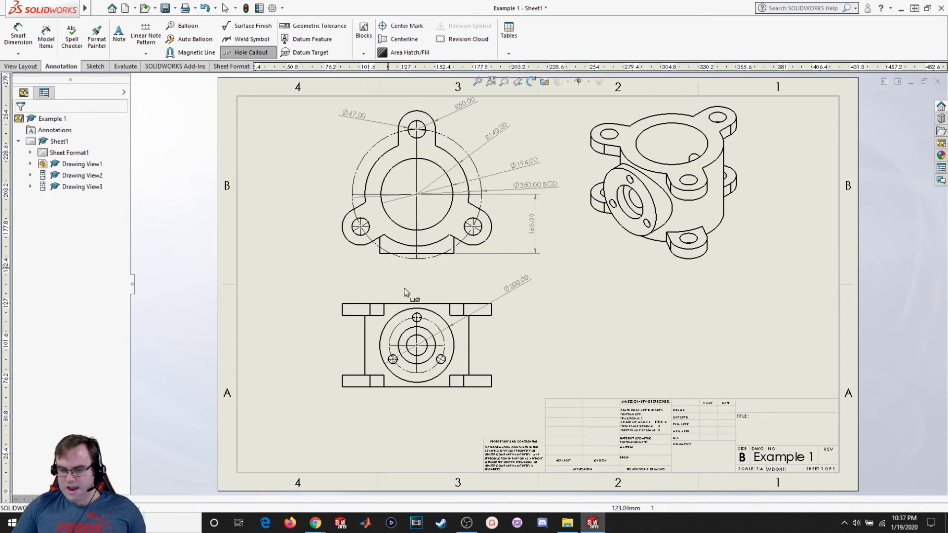
{"action": "left_click", "coordinate": [429, 334]}
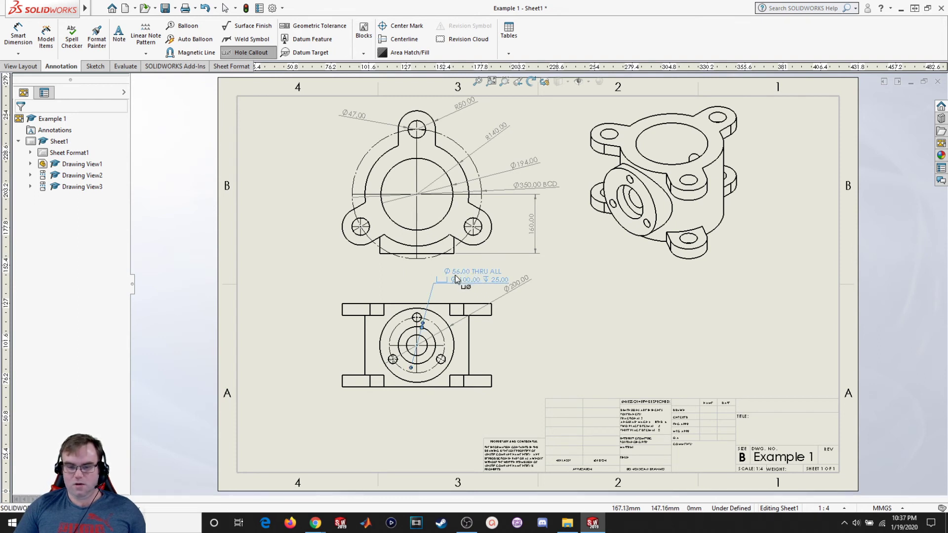
{"action": "left_click", "coordinate": [460, 277]}
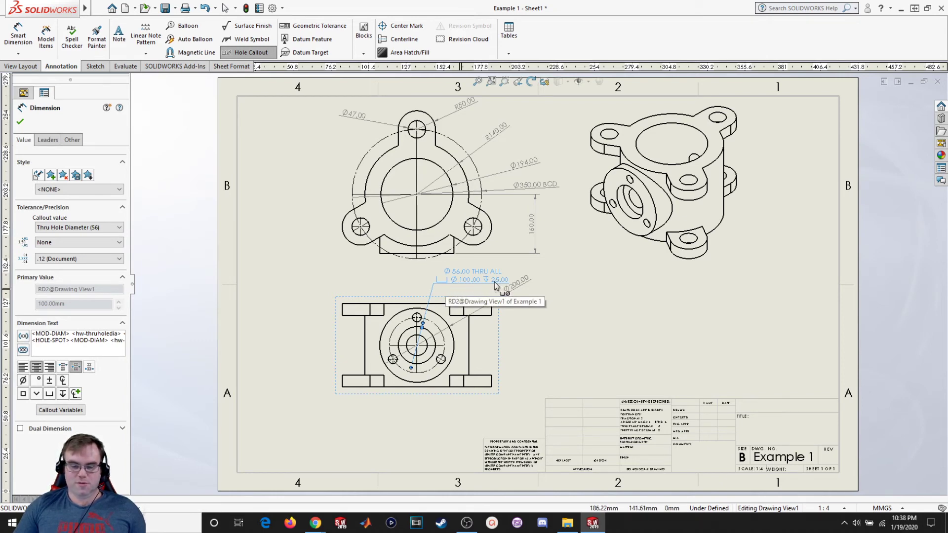
{"action": "left_click", "coordinate": [413, 320]}
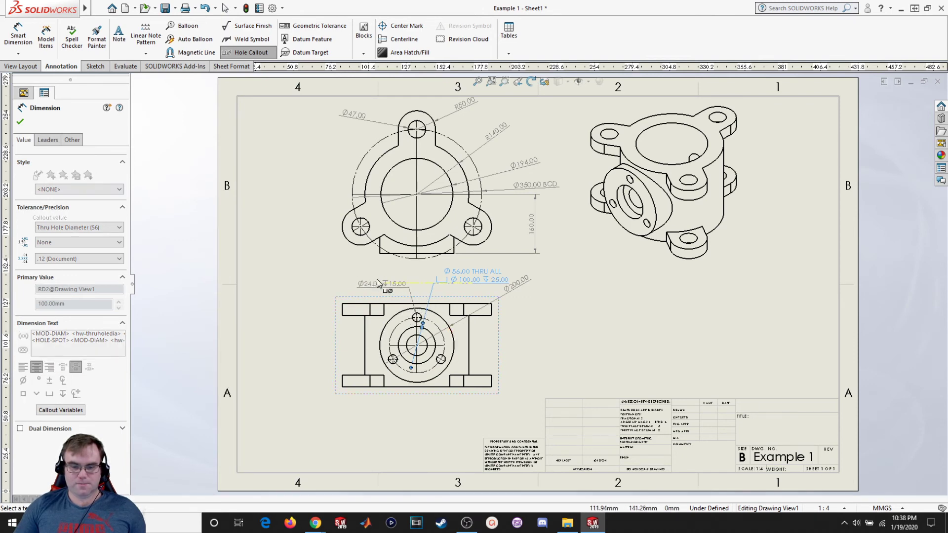
{"action": "left_click", "coordinate": [359, 275]}
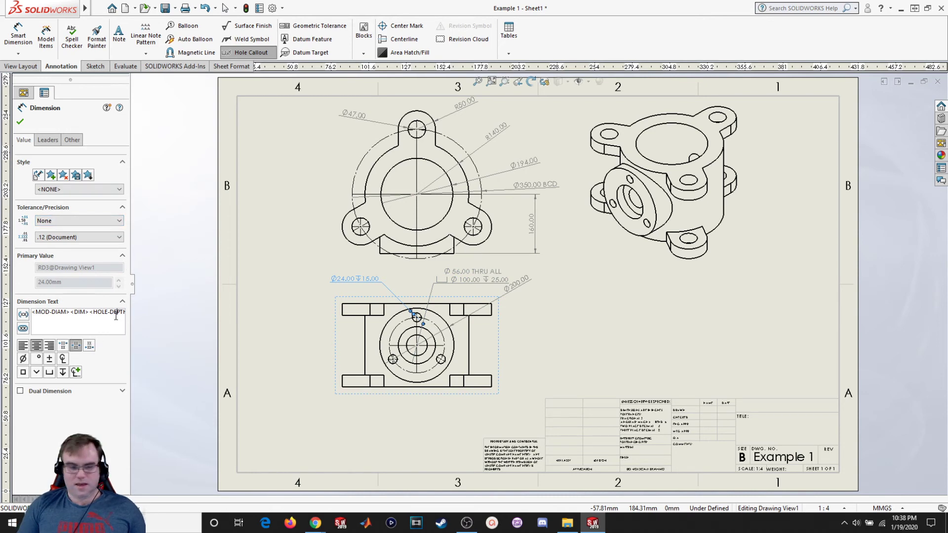
Add "3X" on a second line of the small flange hole's callout, allowing the manual text change and suppressing its warning for future edits
{"action": "left_click", "coordinate": [116, 314]}
{"action": "key", "text": "BackSpace"}
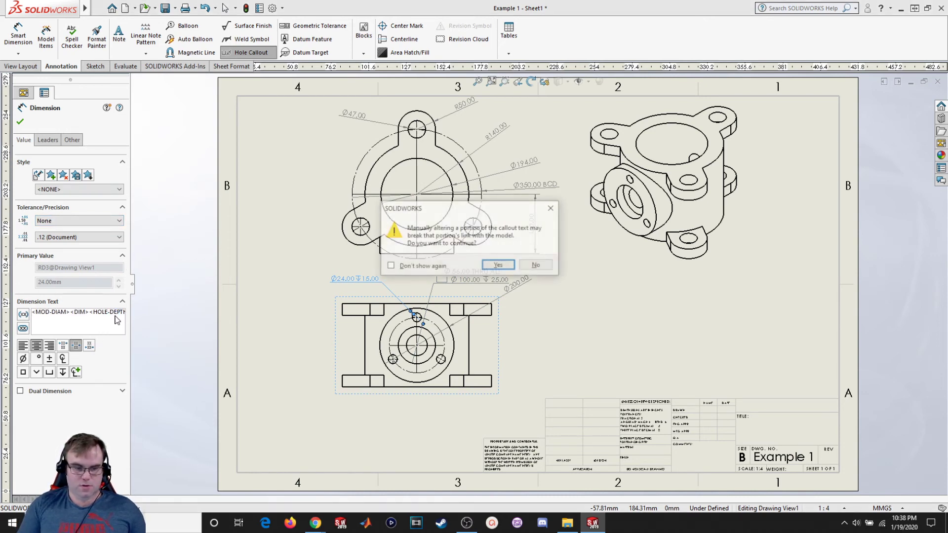
{"action": "left_click", "coordinate": [498, 265]}
{"action": "type", "text": "3"}
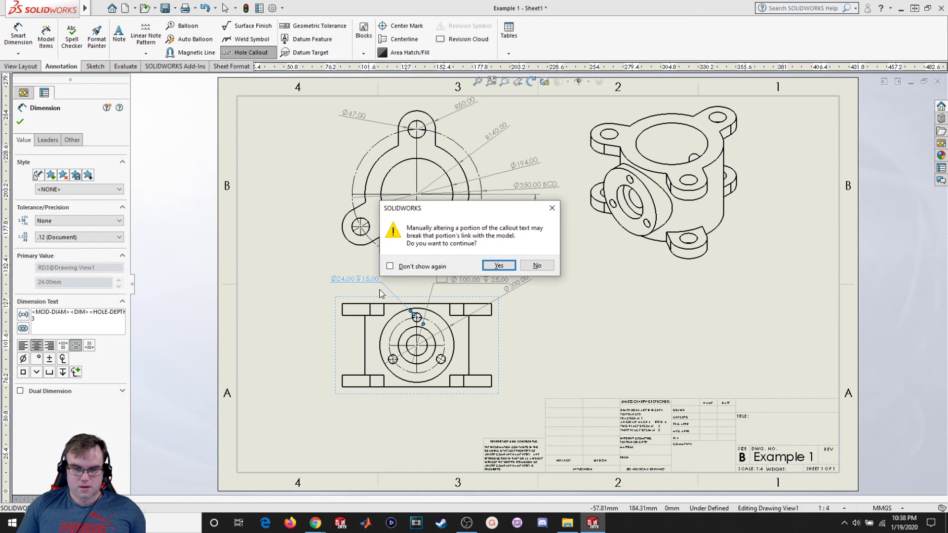
{"action": "left_click", "coordinate": [390, 266]}
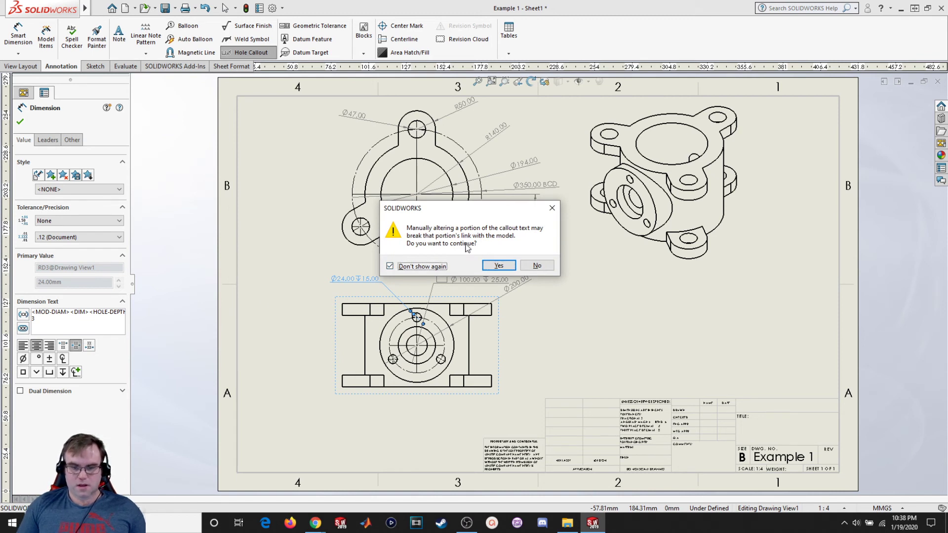
{"action": "left_click", "coordinate": [497, 265]}
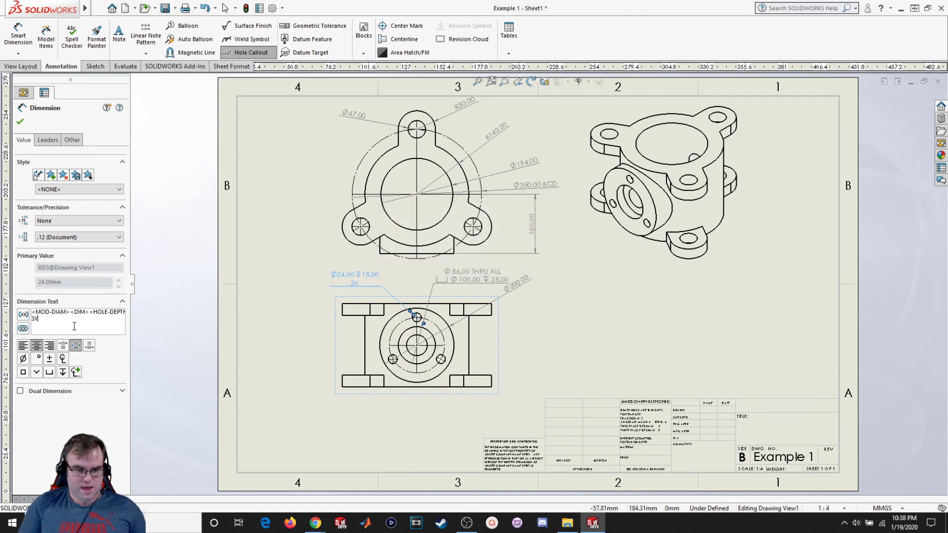
{"action": "left_click", "coordinate": [20, 123]}
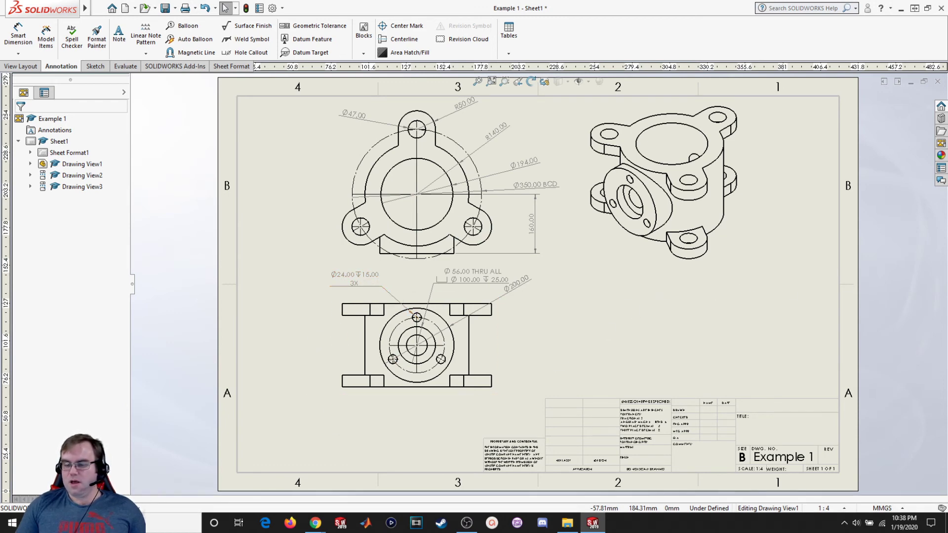
Check the section view in the reference PDF, return to SOLIDWORKS, and section the front view vertically through its center, placing the result right of it
{"action": "left_click", "coordinate": [315, 523]}
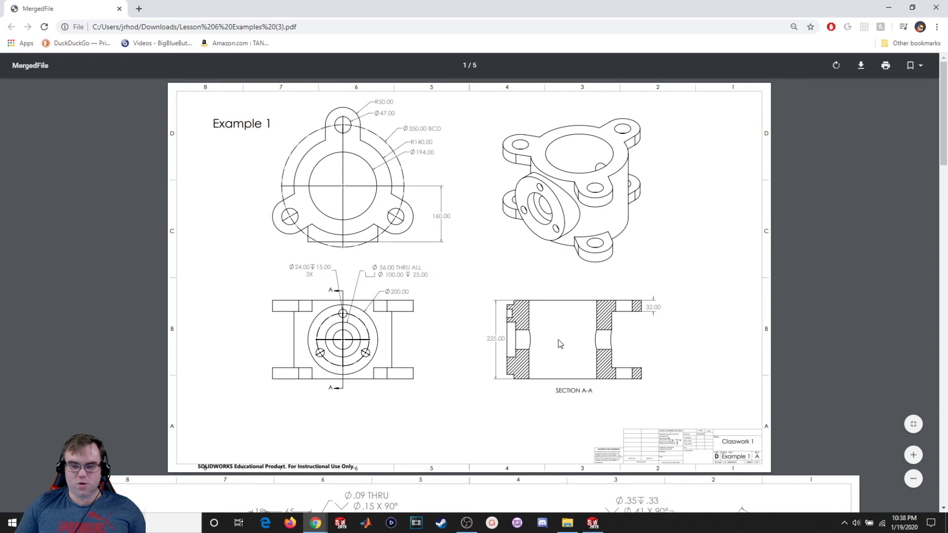
{"action": "left_click", "coordinate": [888, 9]}
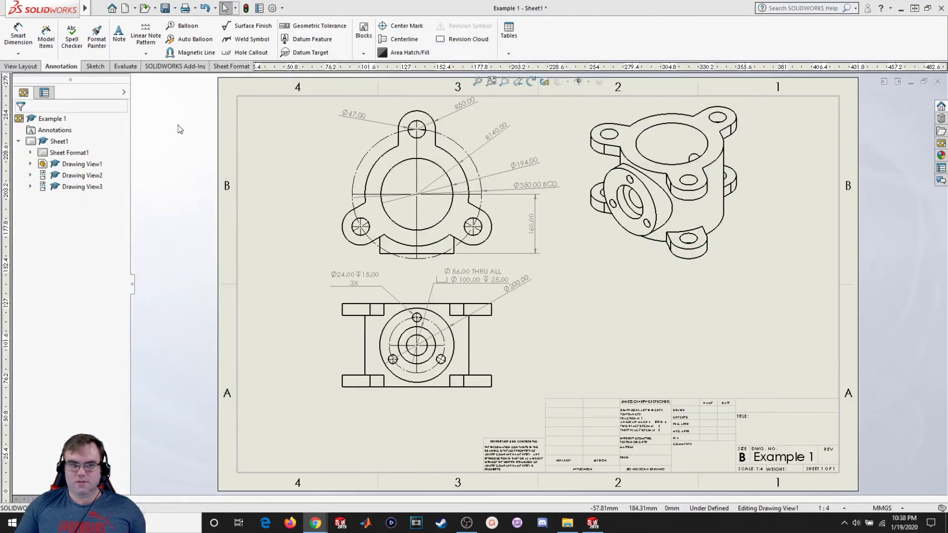
{"action": "left_click", "coordinate": [22, 66]}
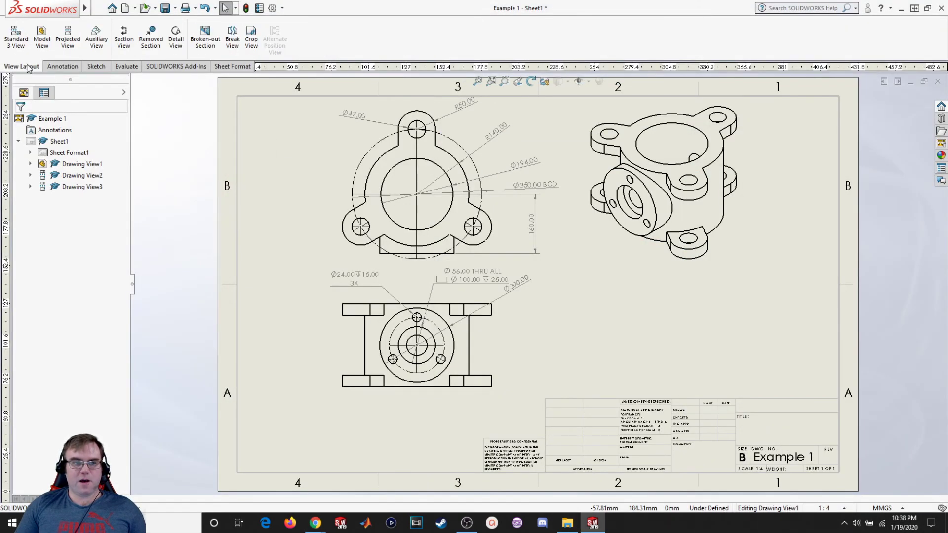
{"action": "left_click", "coordinate": [125, 42]}
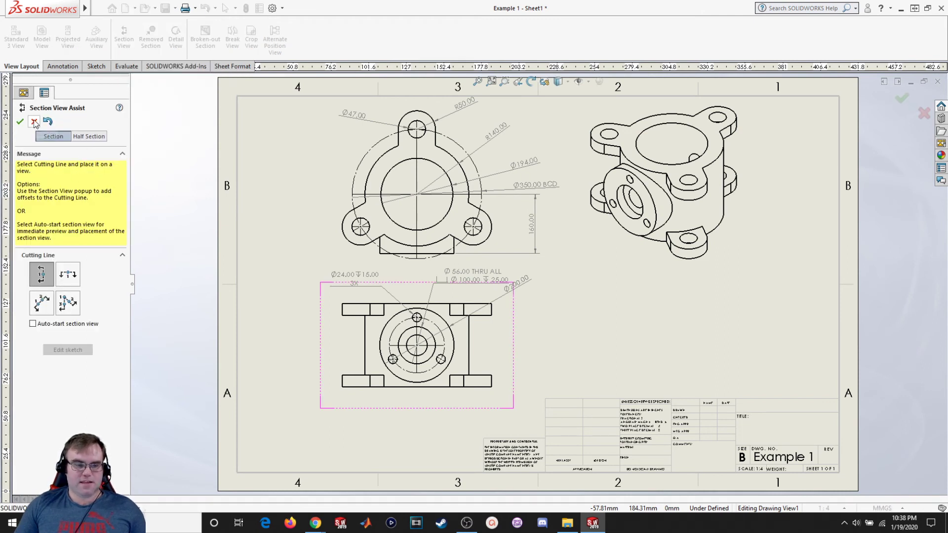
{"action": "left_click", "coordinate": [43, 275]}
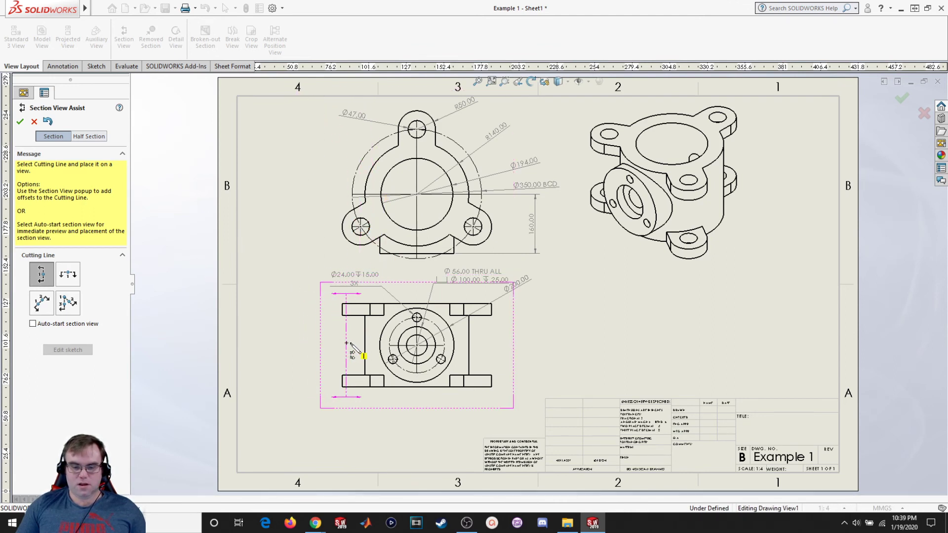
{"action": "left_click", "coordinate": [418, 347]}
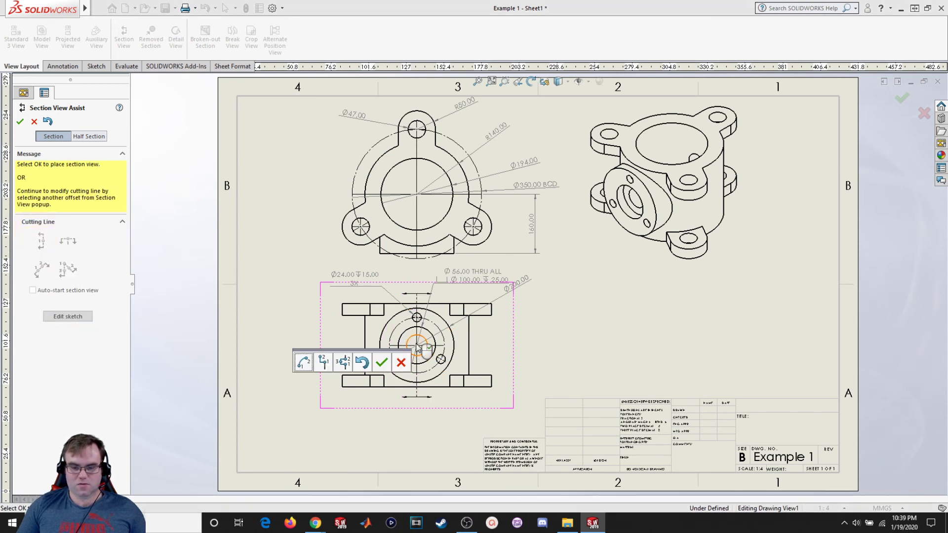
{"action": "left_click", "coordinate": [381, 361]}
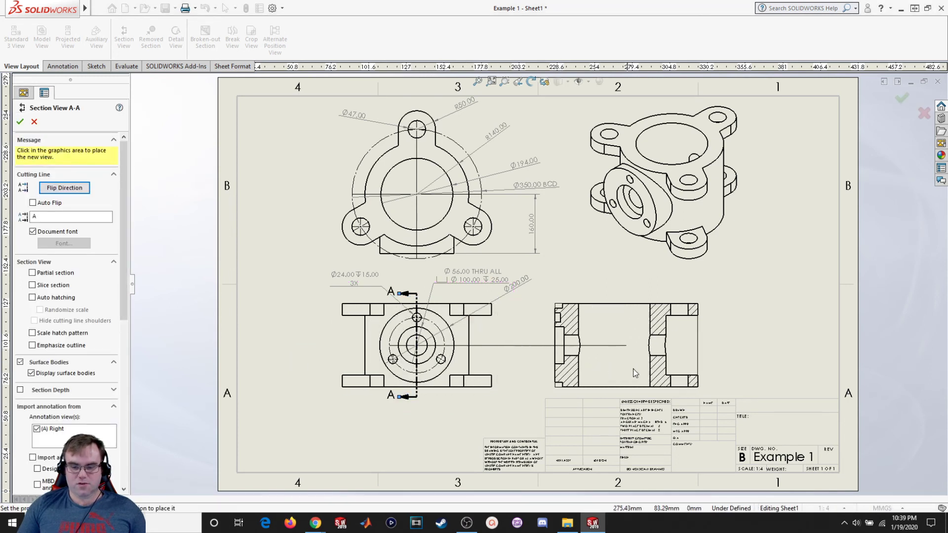
{"action": "left_click", "coordinate": [684, 369]}
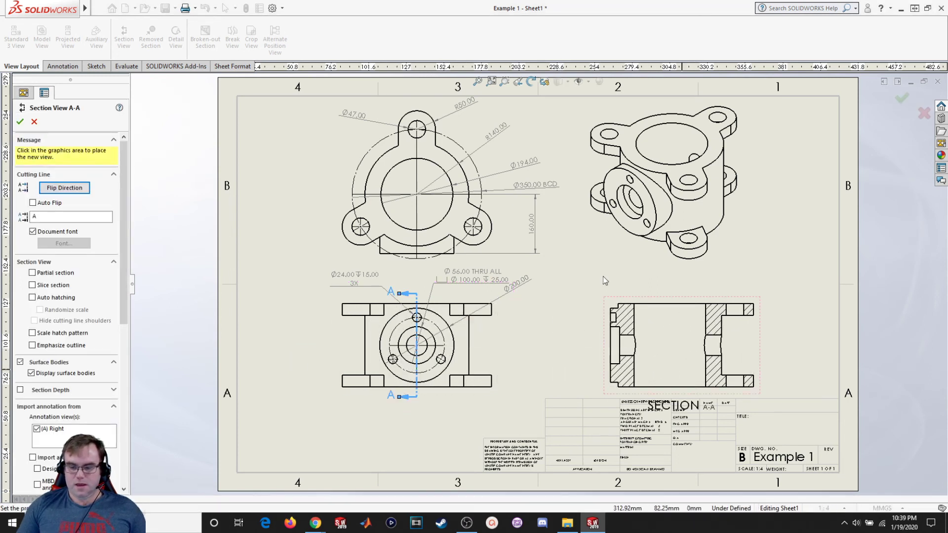
{"action": "left_click", "coordinate": [21, 120]}
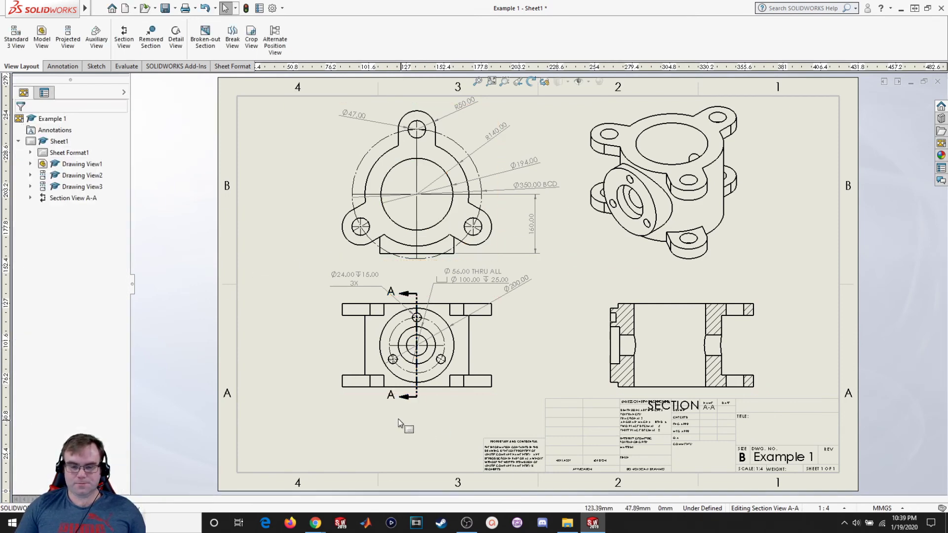
Try flipping the viewing direction of the section A-A cutting line, and restore its original direction
{"action": "left_click", "coordinate": [416, 301]}
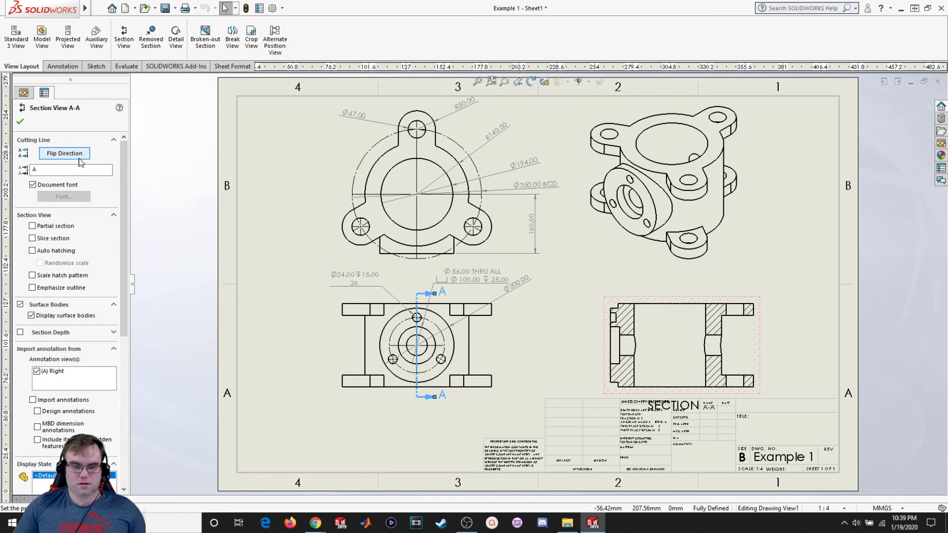
{"action": "left_click", "coordinate": [52, 154]}
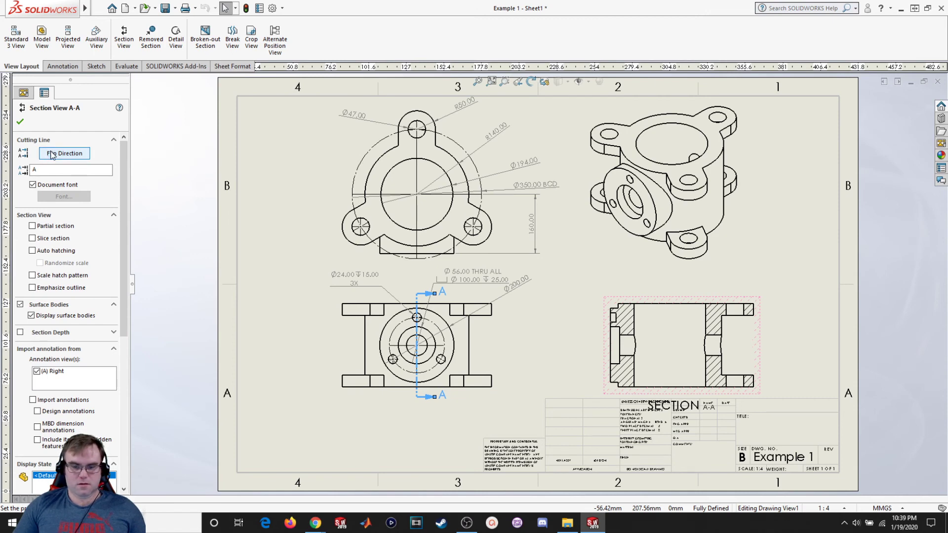
{"action": "left_click", "coordinate": [20, 123]}
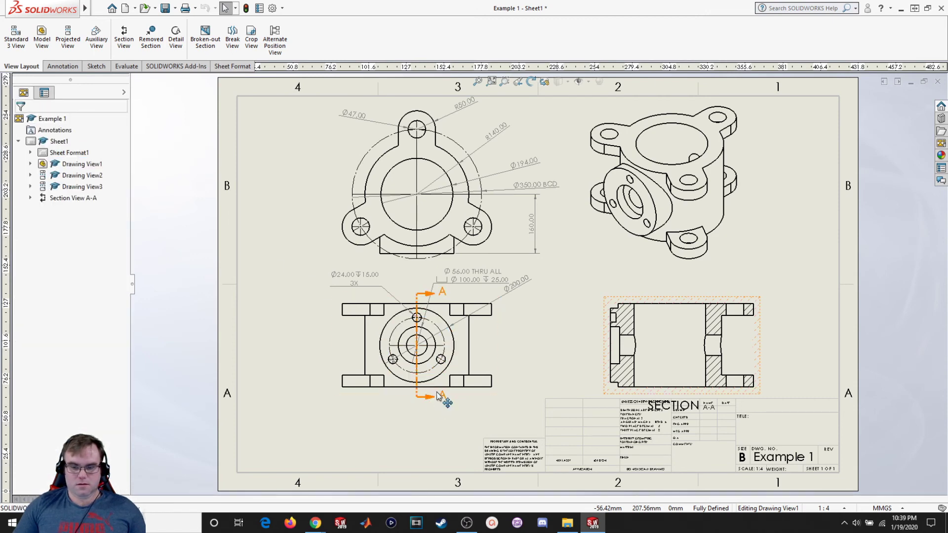
{"action": "left_click", "coordinate": [417, 299]}
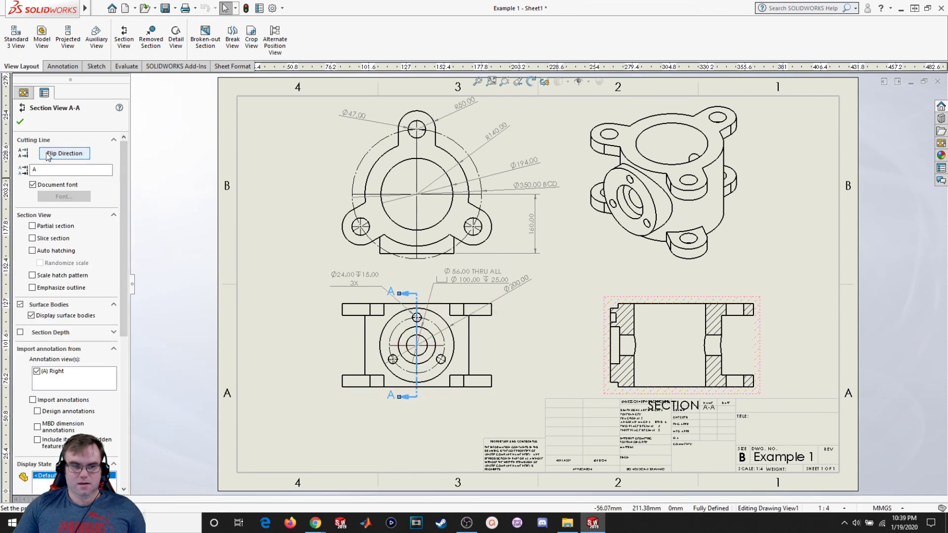
{"action": "left_click", "coordinate": [20, 123]}
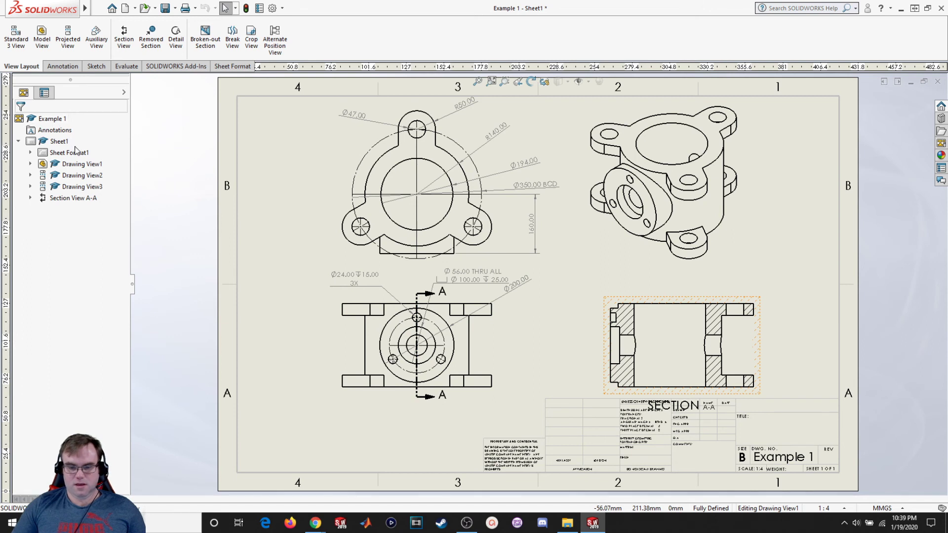
{"action": "left_click", "coordinate": [419, 299]}
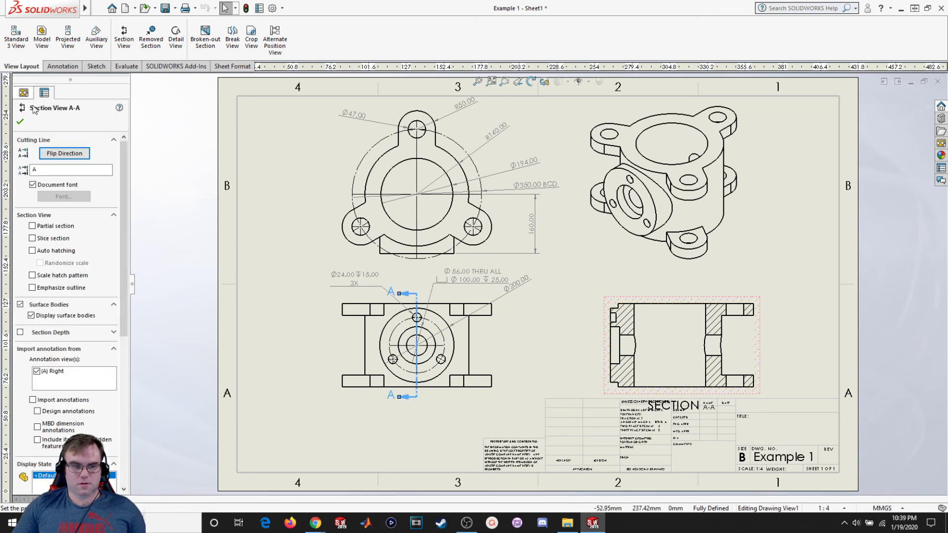
{"action": "left_click", "coordinate": [64, 153]}
{"action": "left_click", "coordinate": [19, 123]}
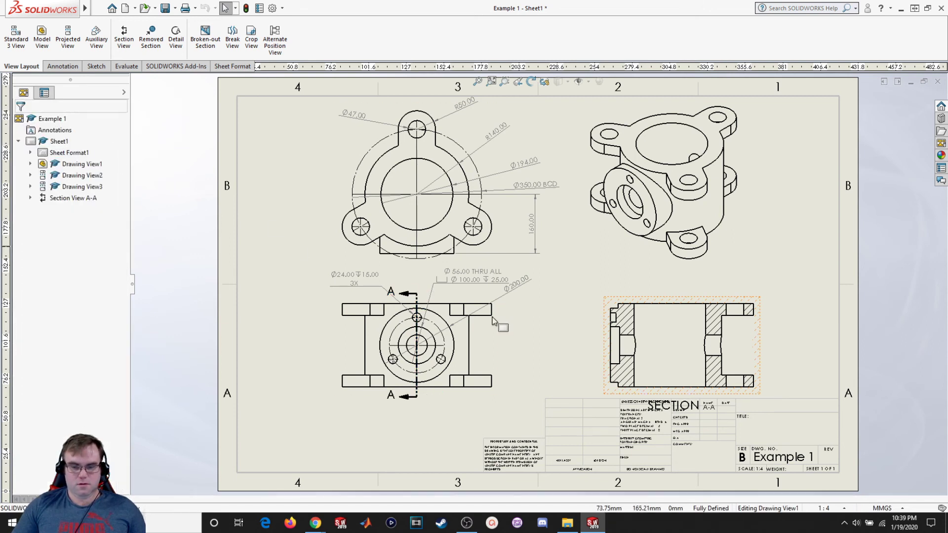
Shift section view A-A slightly farther right, keeping it aligned with the front view
{"action": "left_click", "coordinate": [799, 301]}
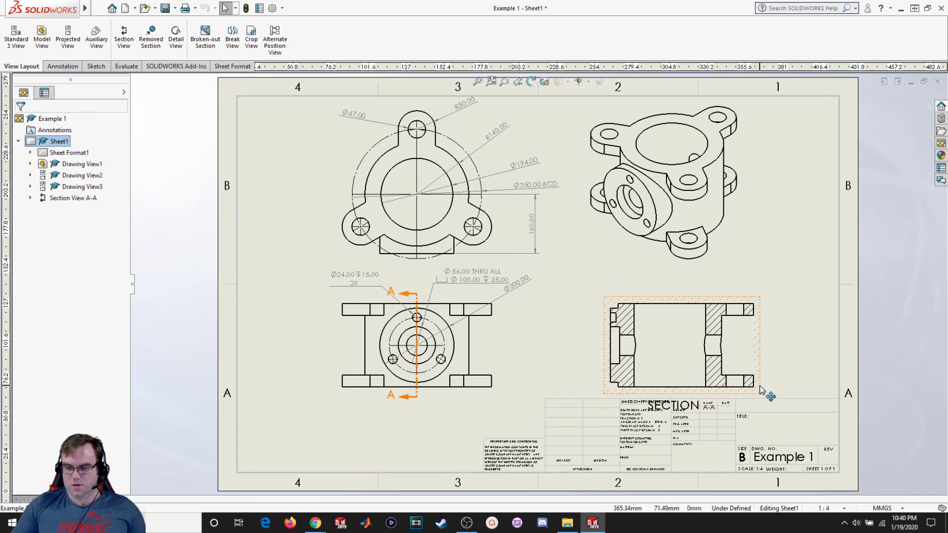
{"action": "left_click_drag", "start_coordinate": [768, 393], "coordinate": [760, 352]}
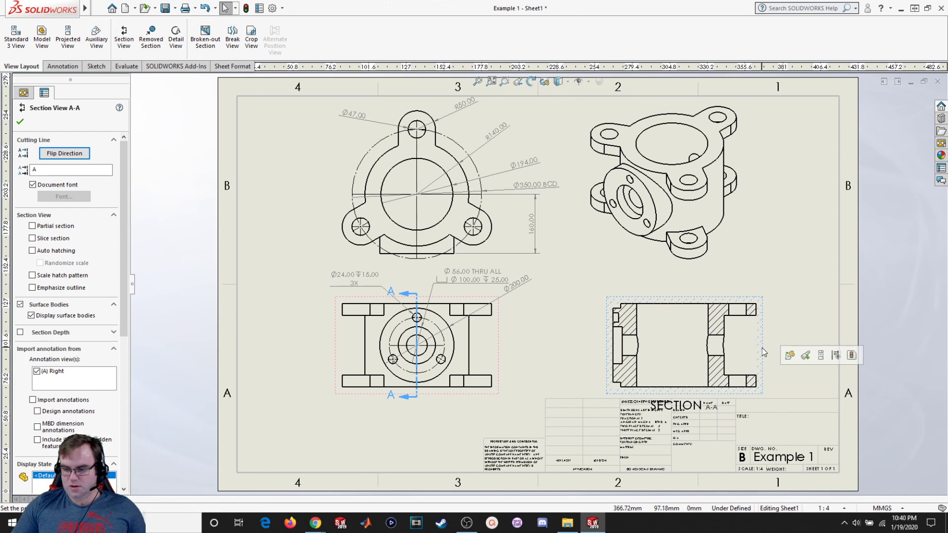
Break section view A-A's alignment with the front view and move it up and slightly right, clear of the title block
{"action": "right_click", "coordinate": [764, 352]}
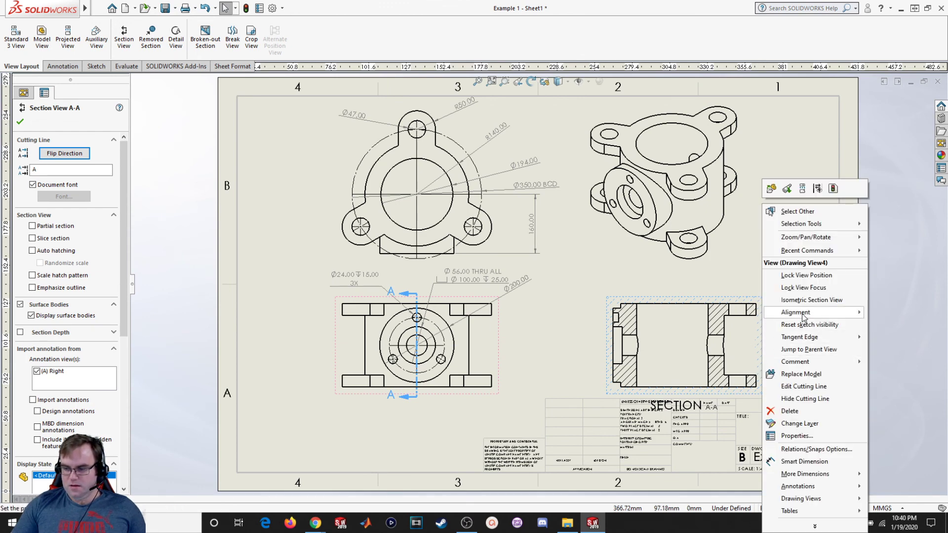
{"action": "mouse_move", "coordinate": [760, 314]}
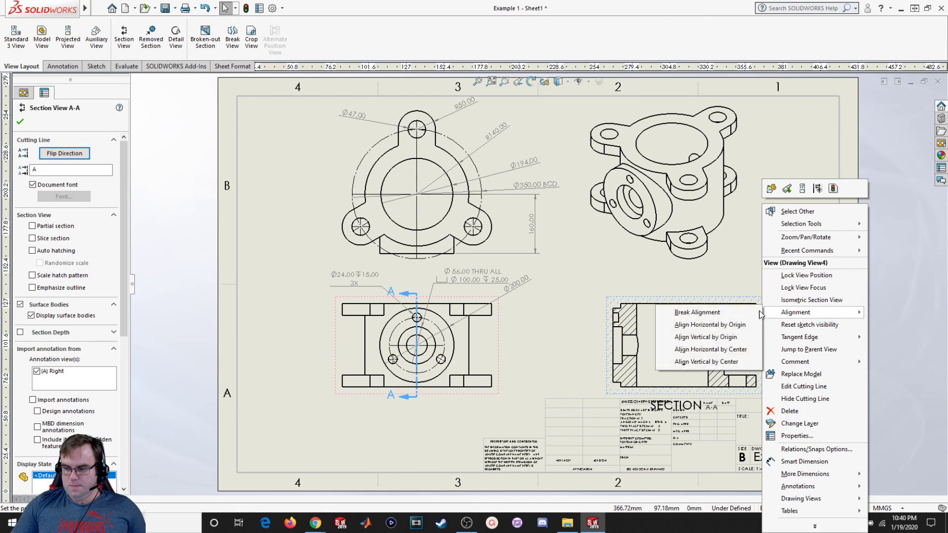
{"action": "left_click", "coordinate": [697, 312]}
{"action": "left_click_drag", "start_coordinate": [761, 365], "coordinate": [772, 341]}
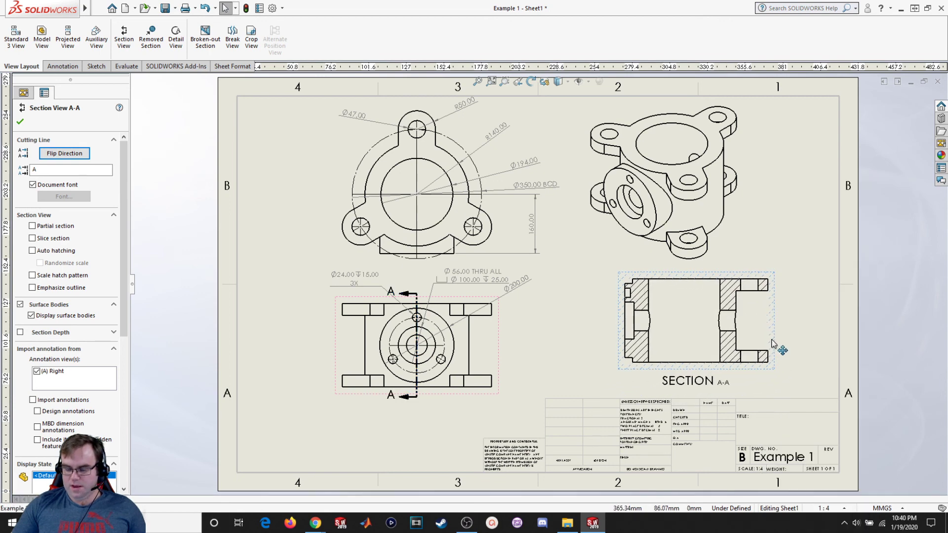
{"action": "left_click", "coordinate": [588, 361]}
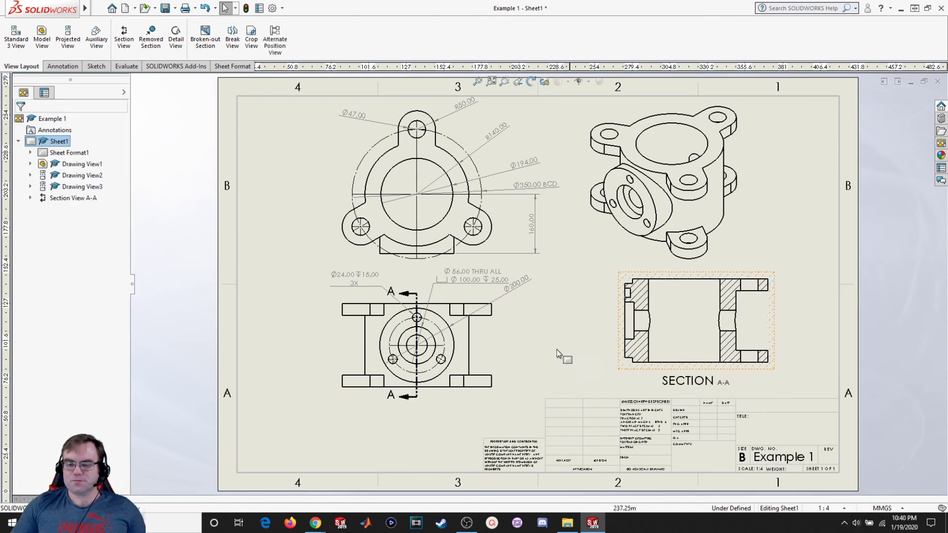
Turn off material crosshatch for the hatching in section view A-A so its pattern can be customized
{"action": "left_click", "coordinate": [641, 293]}
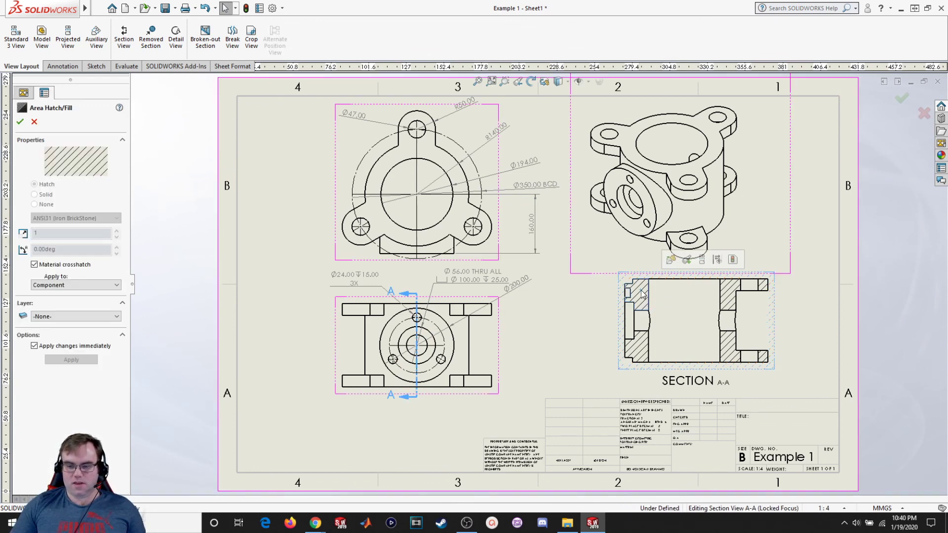
{"action": "left_click", "coordinate": [34, 265]}
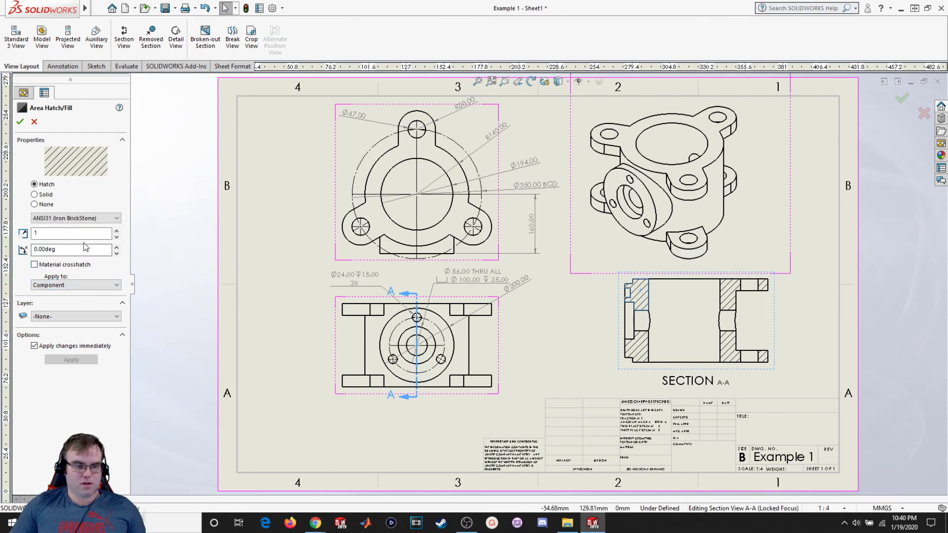
Try a denser hatch scale and a 20-degree hatch angle, then restore scale 1 and 0 degrees
{"action": "left_click", "coordinate": [116, 232]}
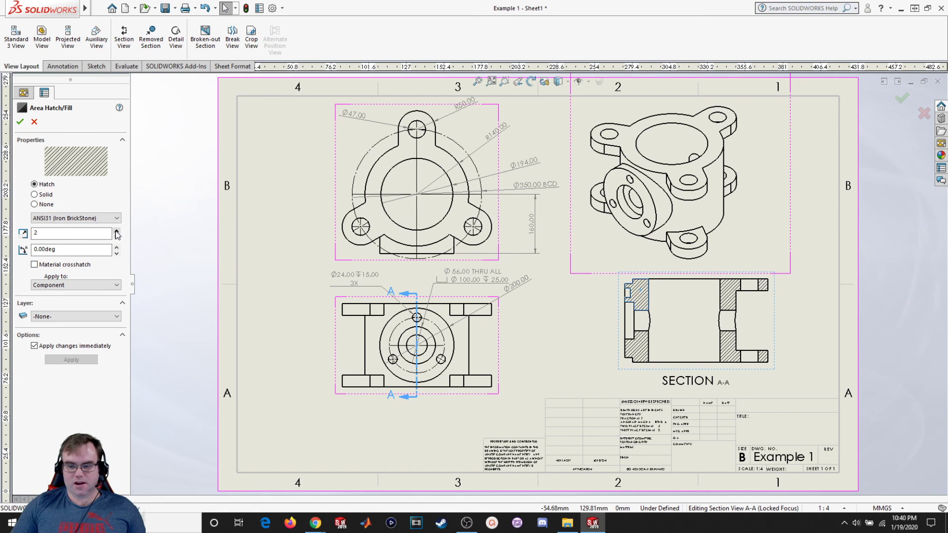
{"action": "left_click", "coordinate": [117, 233]}
{"action": "left_click", "coordinate": [117, 240]}
{"action": "left_click", "coordinate": [116, 240]}
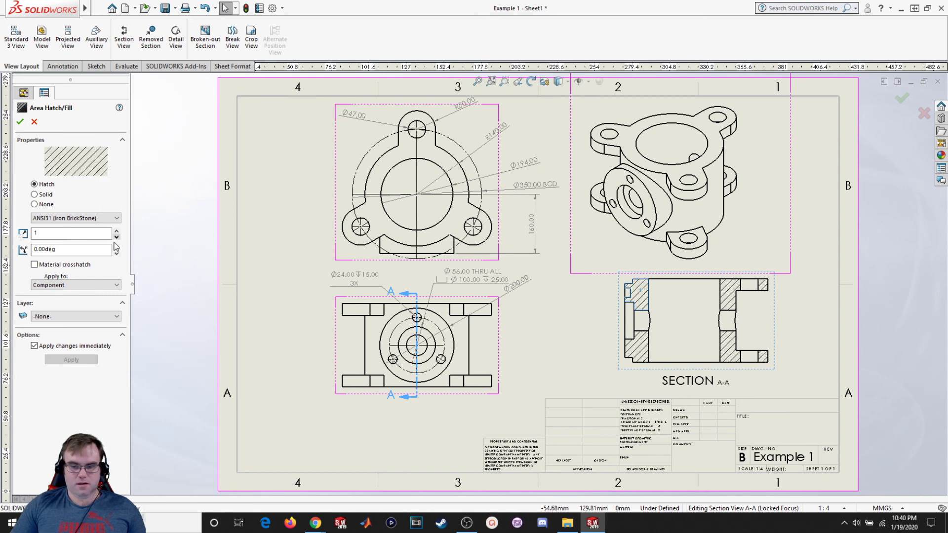
{"action": "left_click", "coordinate": [116, 246]}
{"action": "left_click", "coordinate": [117, 247]}
{"action": "left_click", "coordinate": [117, 252]}
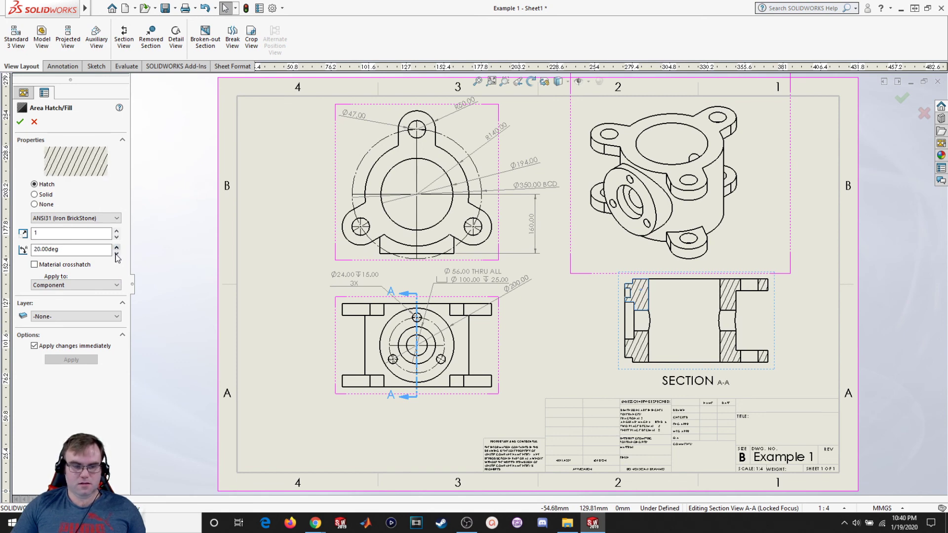
{"action": "left_click", "coordinate": [117, 252]}
Set section A-A's hatch pattern scale to 2 and accept the hatch settings
{"action": "left_click", "coordinate": [117, 233]}
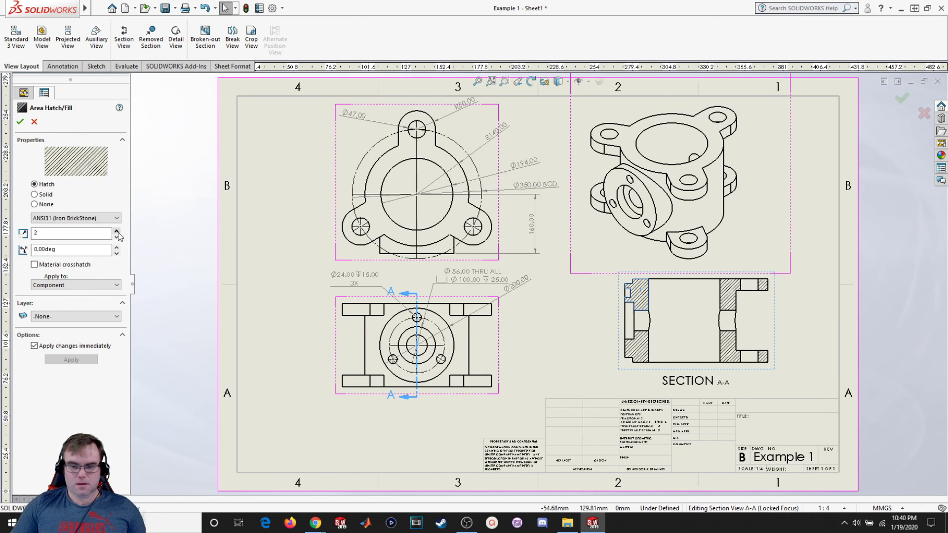
{"action": "left_click", "coordinate": [118, 232]}
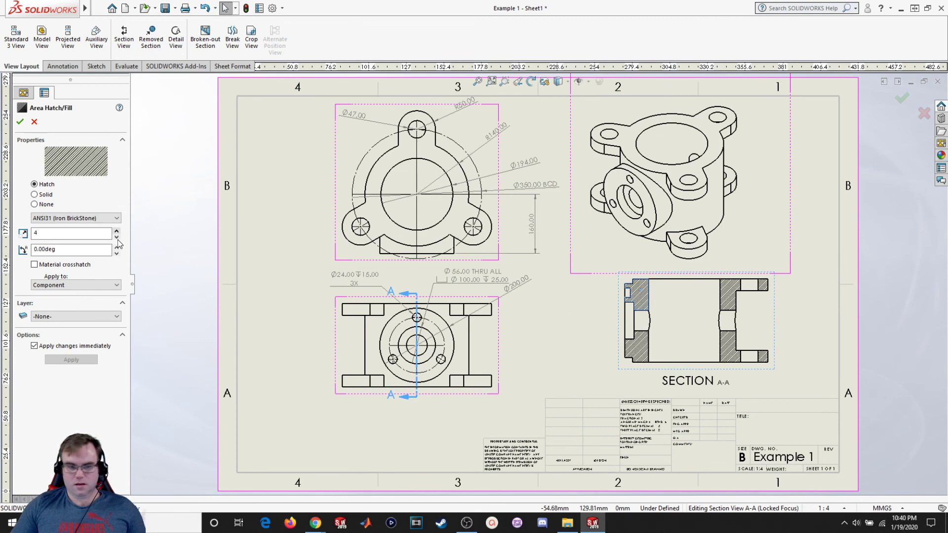
{"action": "left_click", "coordinate": [117, 238]}
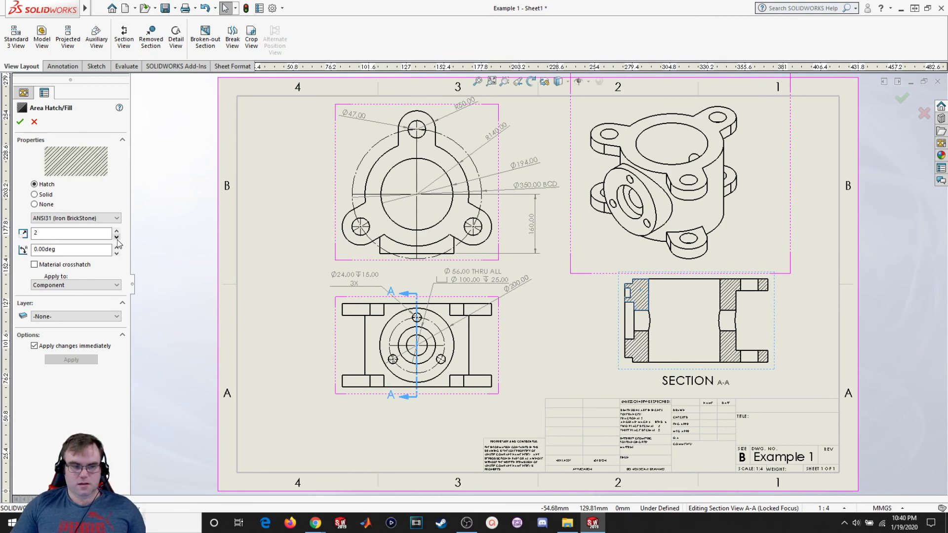
{"action": "left_click", "coordinate": [21, 122]}
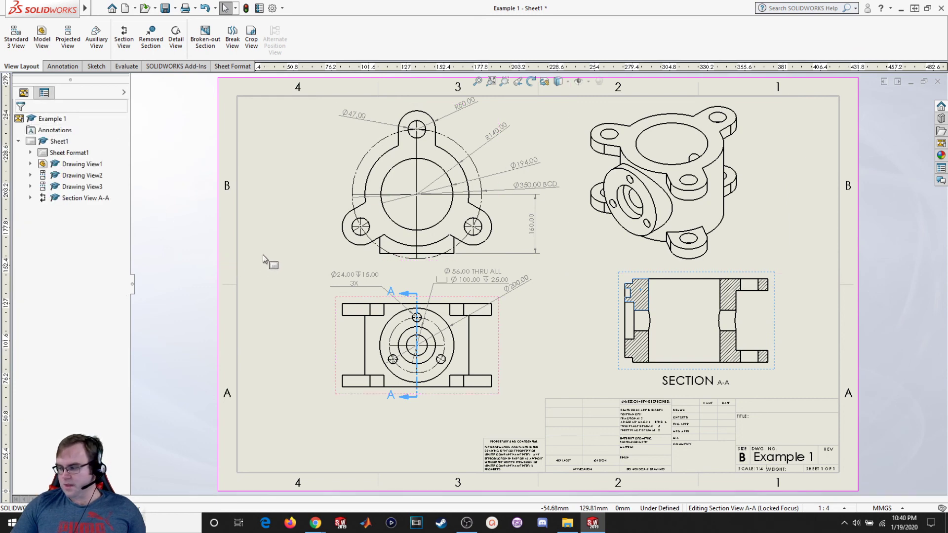
Dimension the overall height of the part in section view A-A, placing the dimension left of the view
{"action": "left_click", "coordinate": [62, 66]}
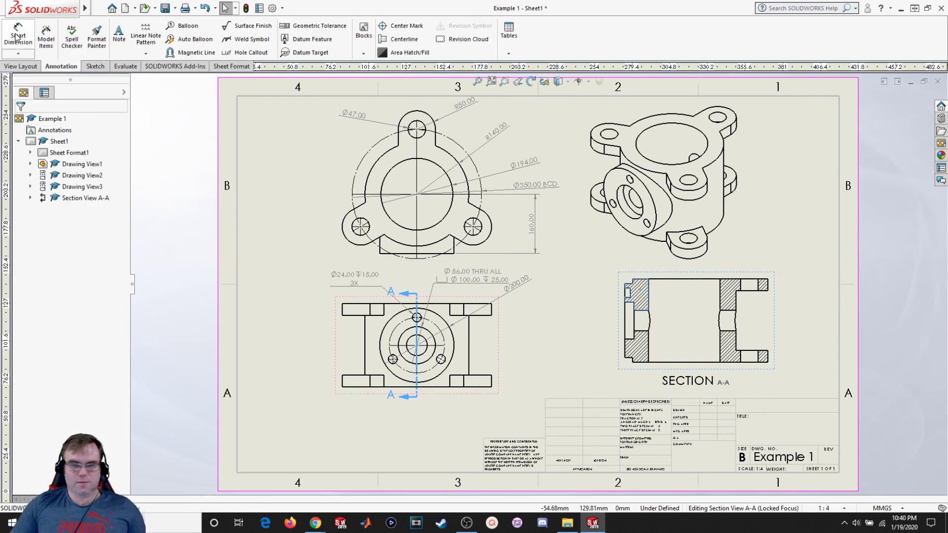
{"action": "left_click", "coordinate": [18, 36]}
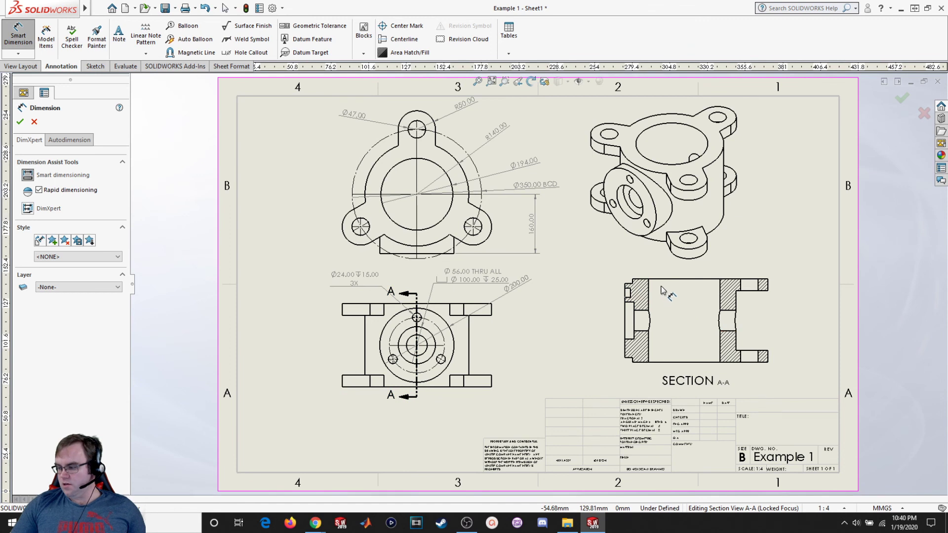
{"action": "left_click", "coordinate": [641, 279]}
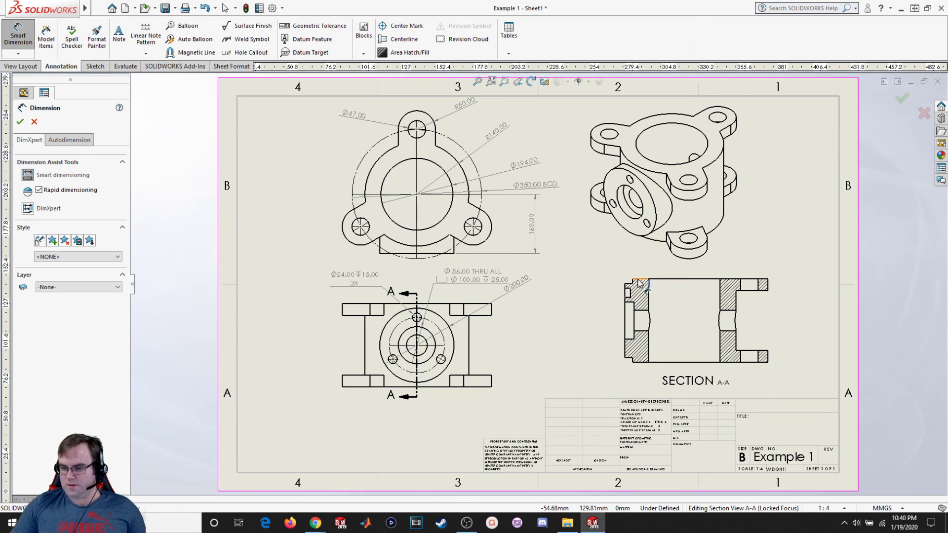
{"action": "left_click", "coordinate": [642, 360]}
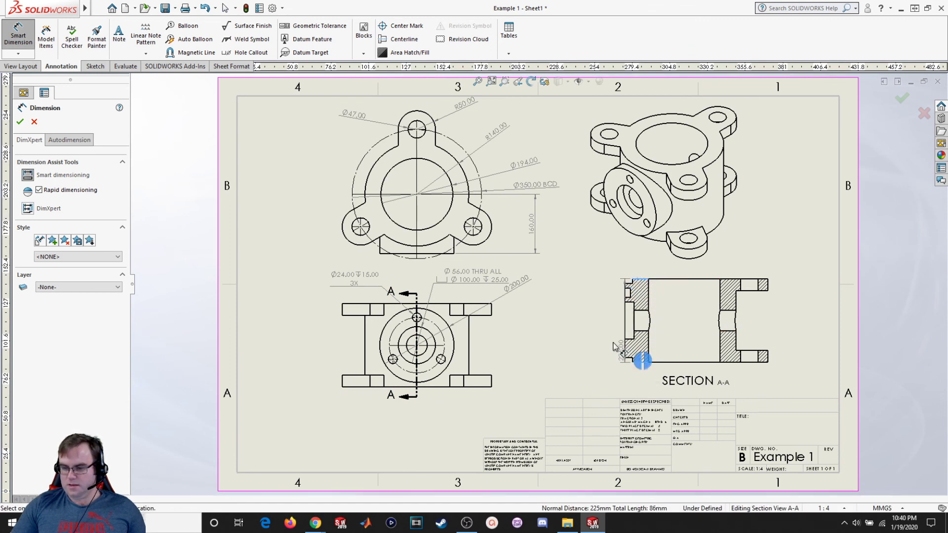
{"action": "left_click", "coordinate": [589, 327]}
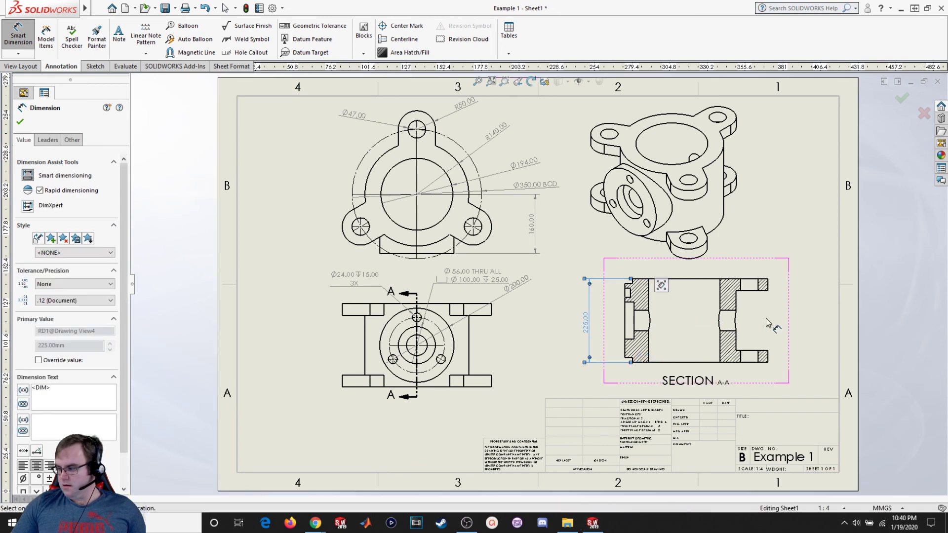
Dimension the upper lug's thickness in section view A-A, placing the dimension right of the view, and finish dimensioning
{"action": "scroll", "coordinate": [774, 290], "scroll_direction": "down", "scroll_amount": 2}
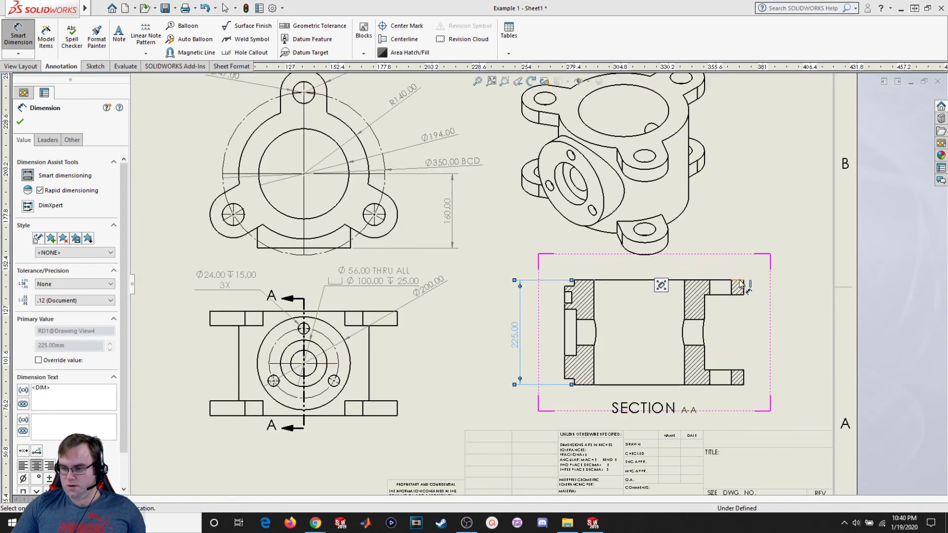
{"action": "left_click", "coordinate": [763, 293]}
{"action": "left_click", "coordinate": [730, 294]}
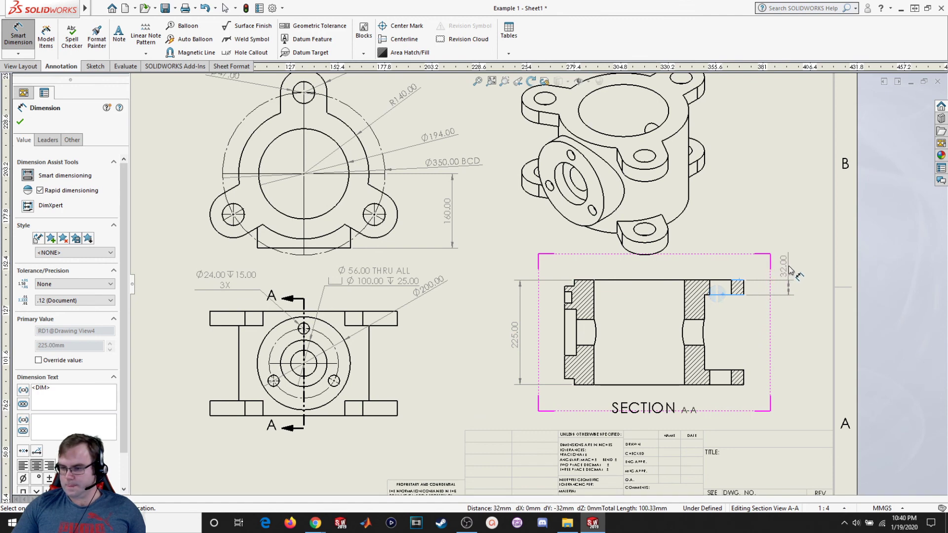
{"action": "left_click", "coordinate": [783, 269]}
{"action": "key", "text": "f"}
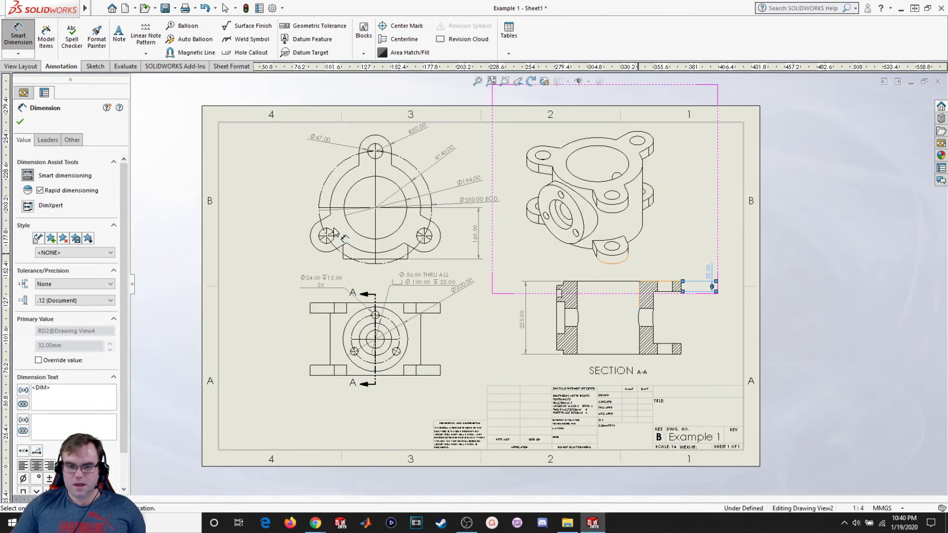
{"action": "left_click", "coordinate": [20, 122]}
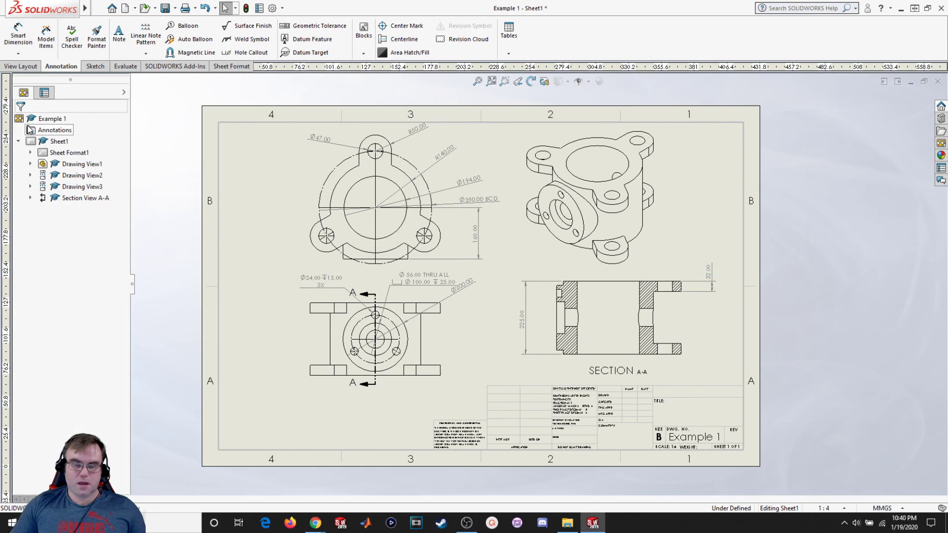